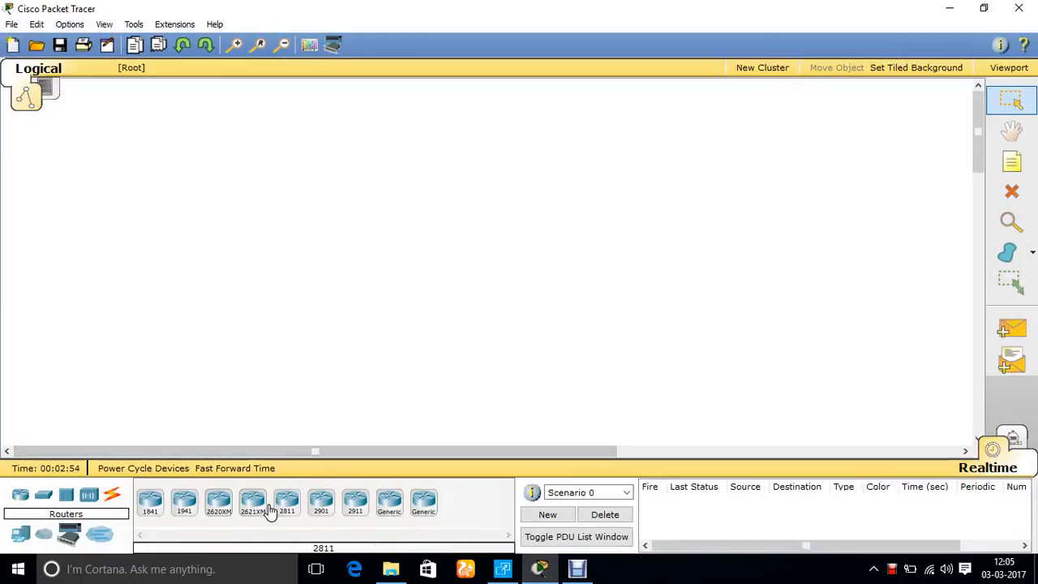
Place a 2620XM router in the workspace and a 2950T-24 switch below it
left_click(219, 502)
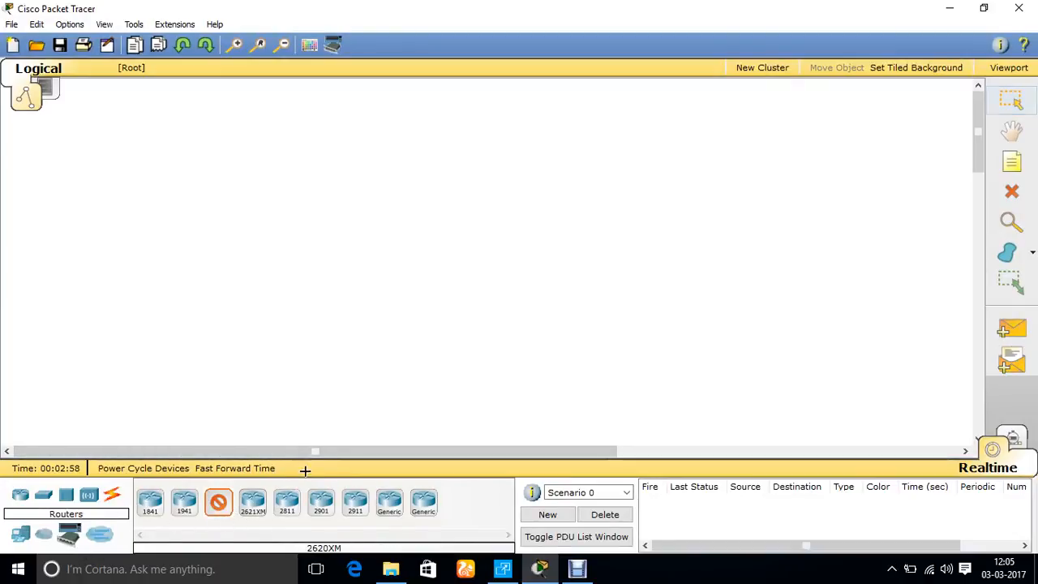
left_click(244, 167)
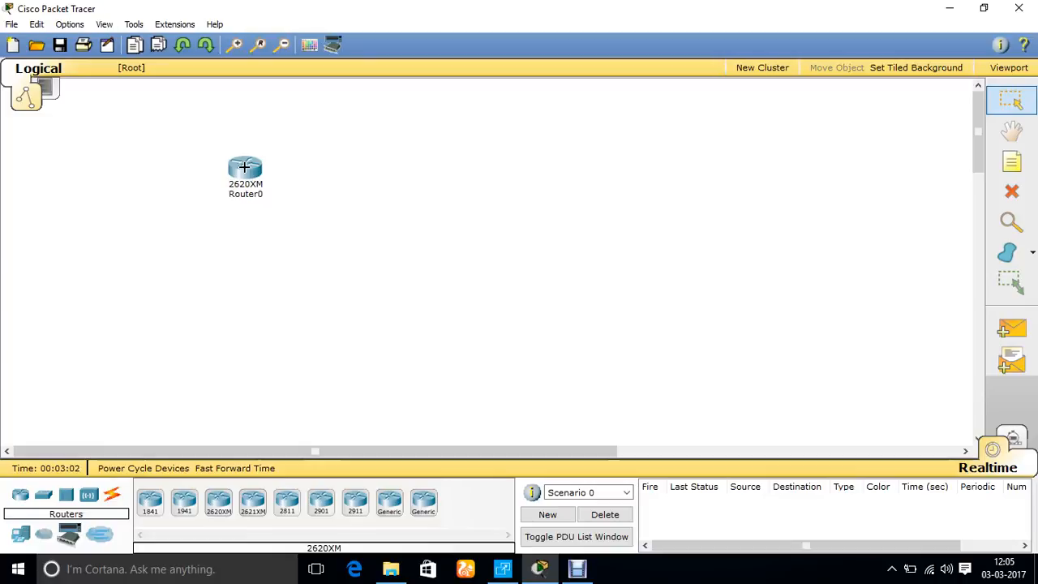
mouse_move(250, 190)
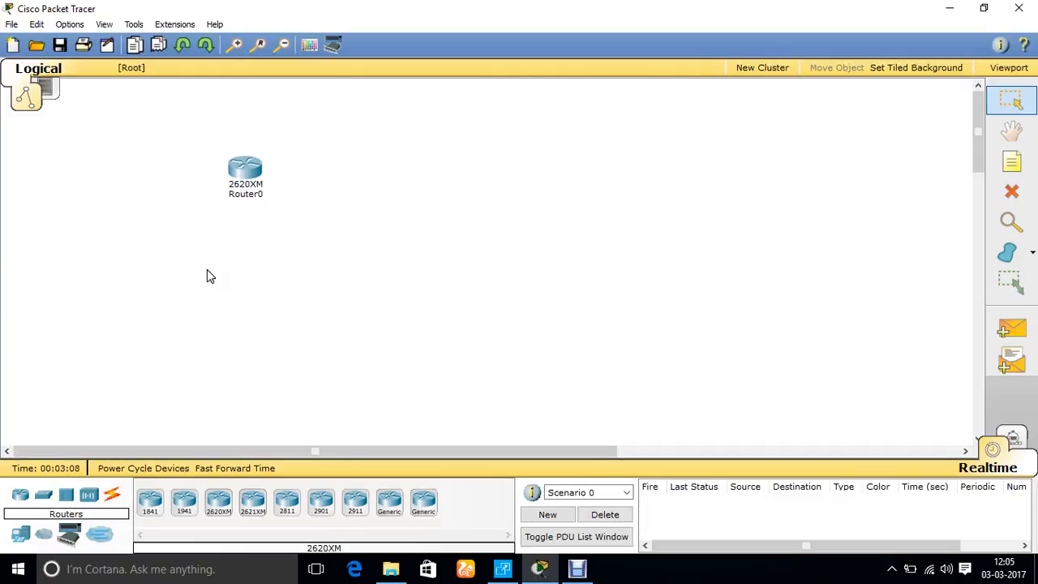
left_click(46, 496)
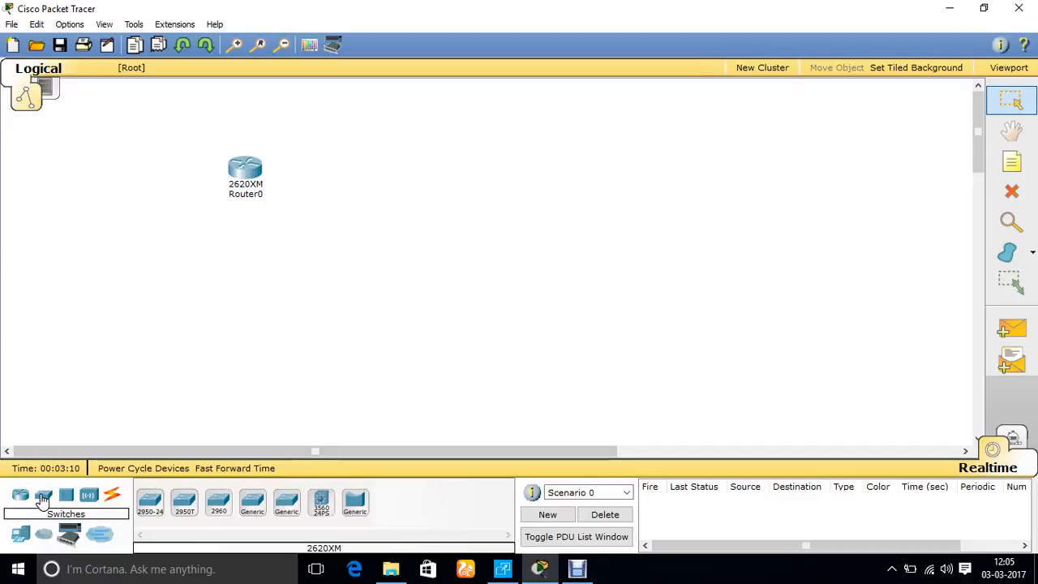
left_click(184, 502)
left_click(211, 250)
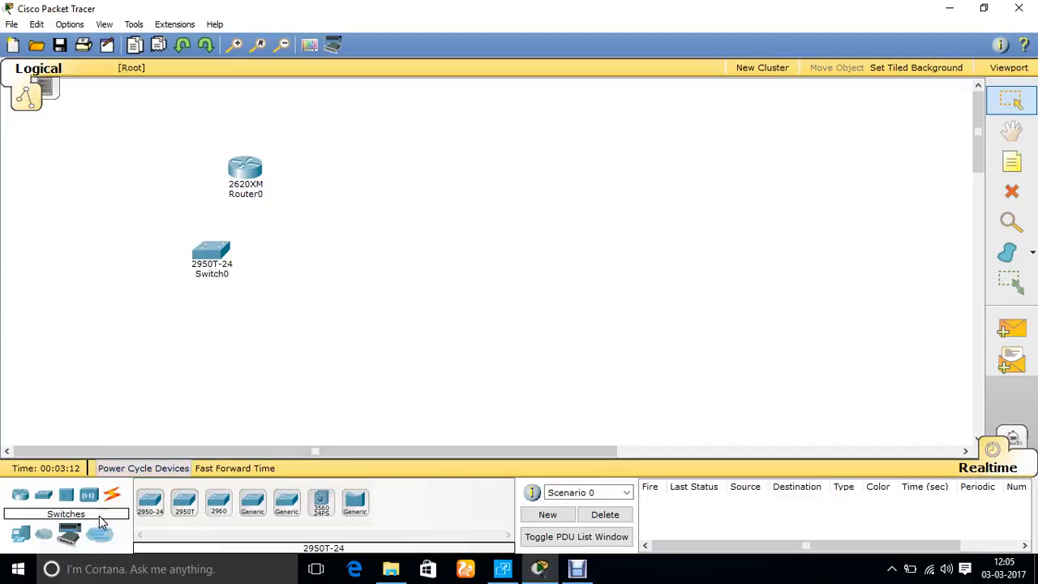
Add five generic PCs in a row below the switch and a generic server to the left of the switch
left_click(20, 533)
left_click(150, 507)
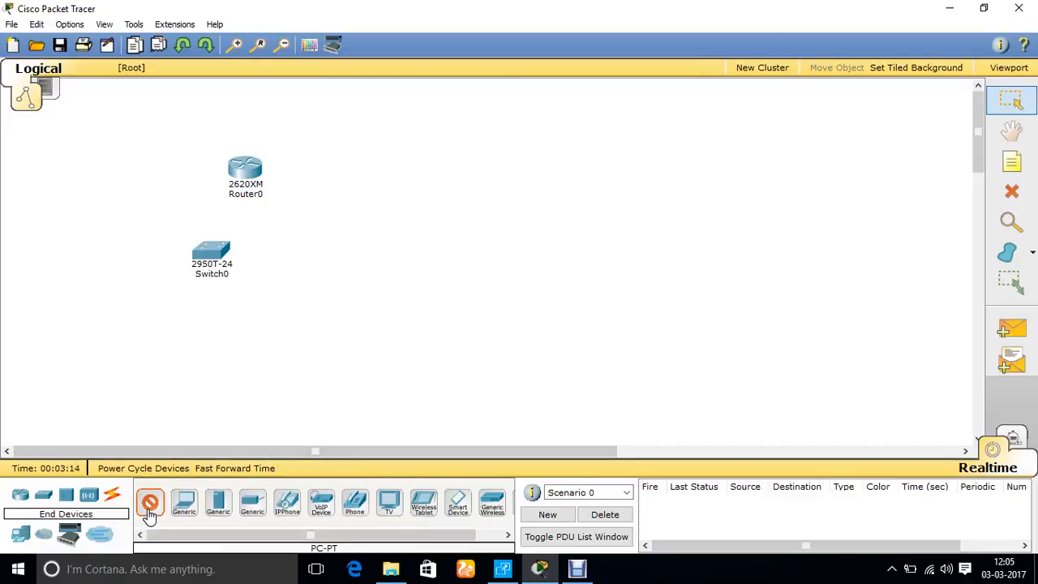
left_click(100, 376)
left_click(138, 394)
left_click(212, 395)
left_click(262, 393)
left_click(350, 380)
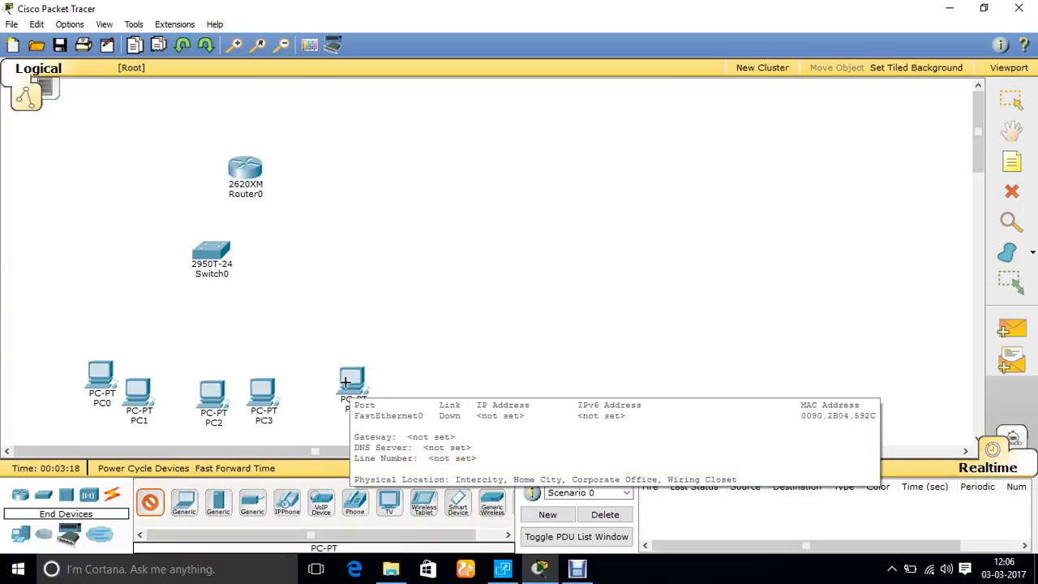
left_click(219, 510)
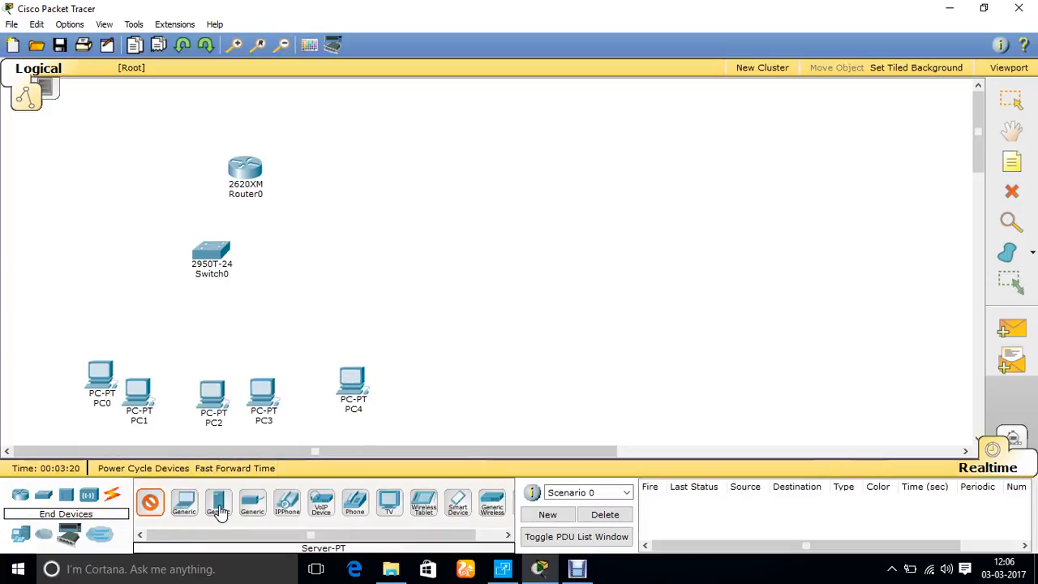
left_click(62, 286)
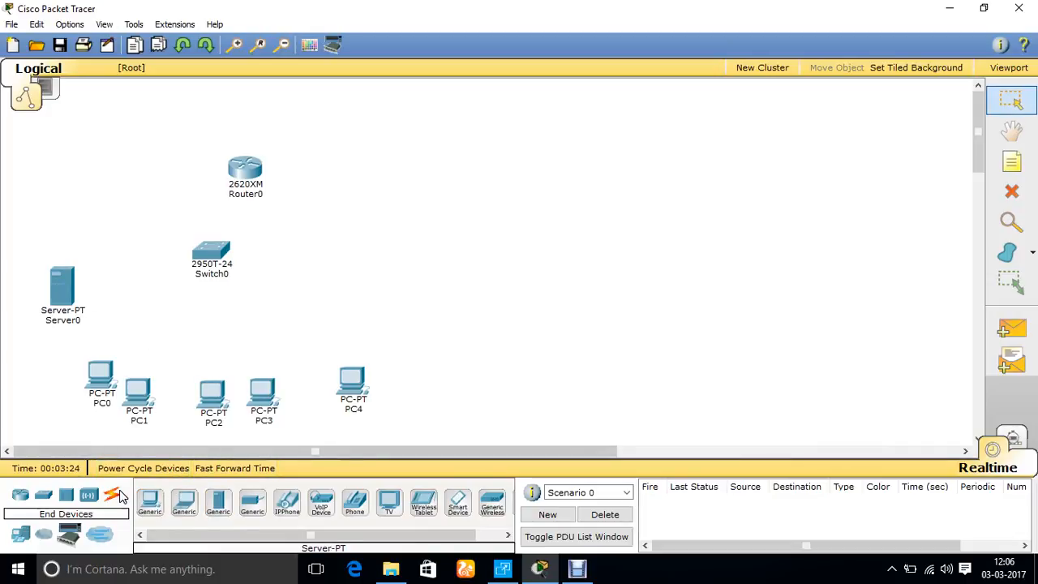
Connect the server to switch port FastEthernet0/1 with a Copper Straight-Through cable
left_click(113, 498)
left_click(150, 511)
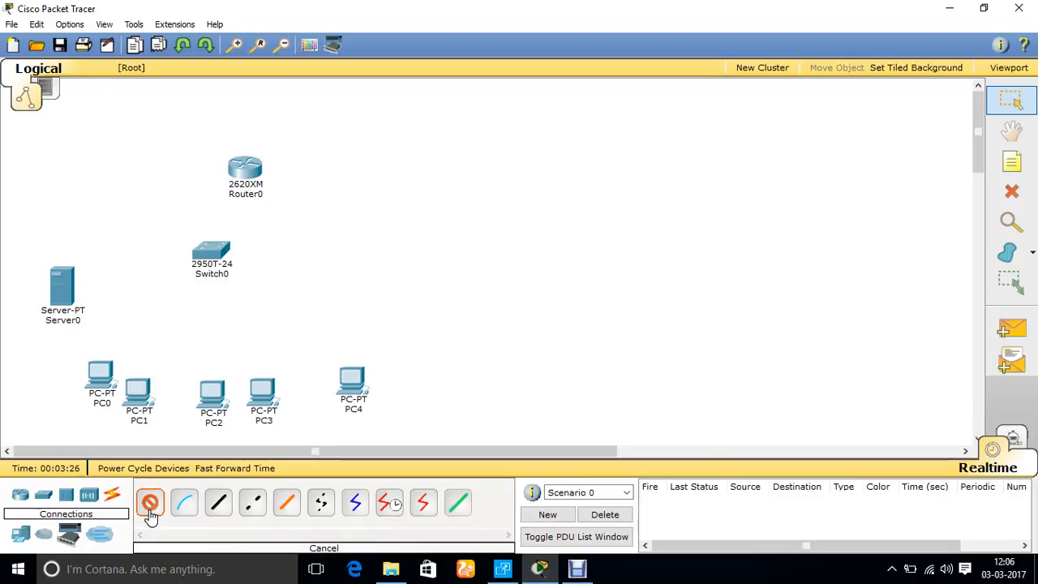
left_click(150, 507)
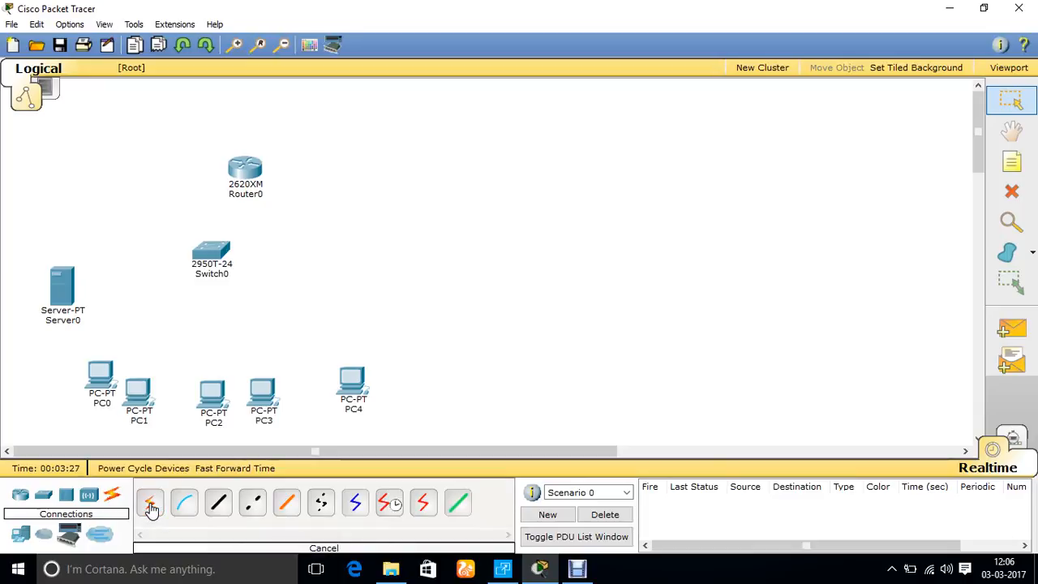
left_click(226, 516)
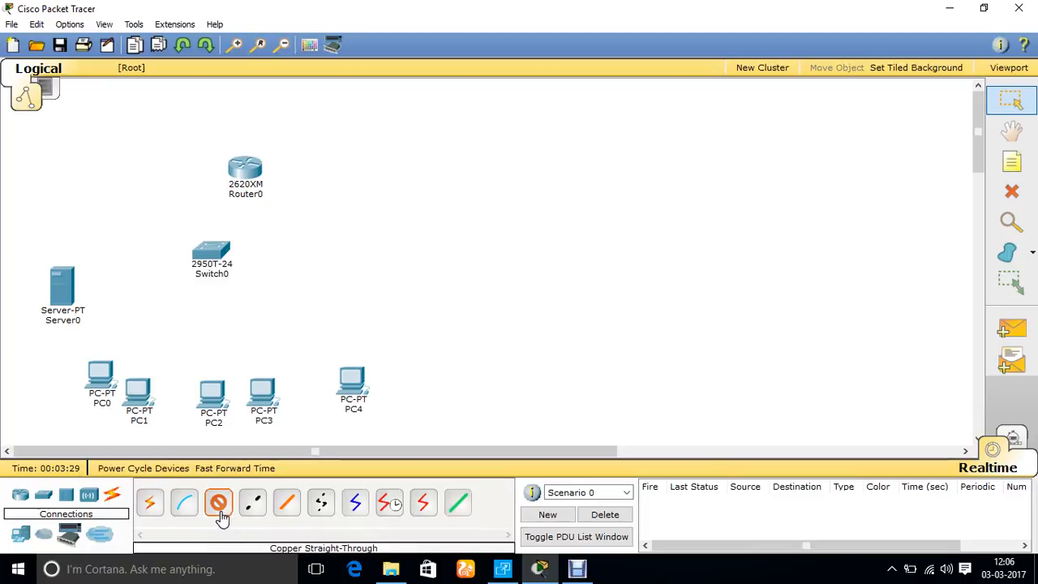
left_click(57, 284)
left_click(77, 274)
left_click(215, 258)
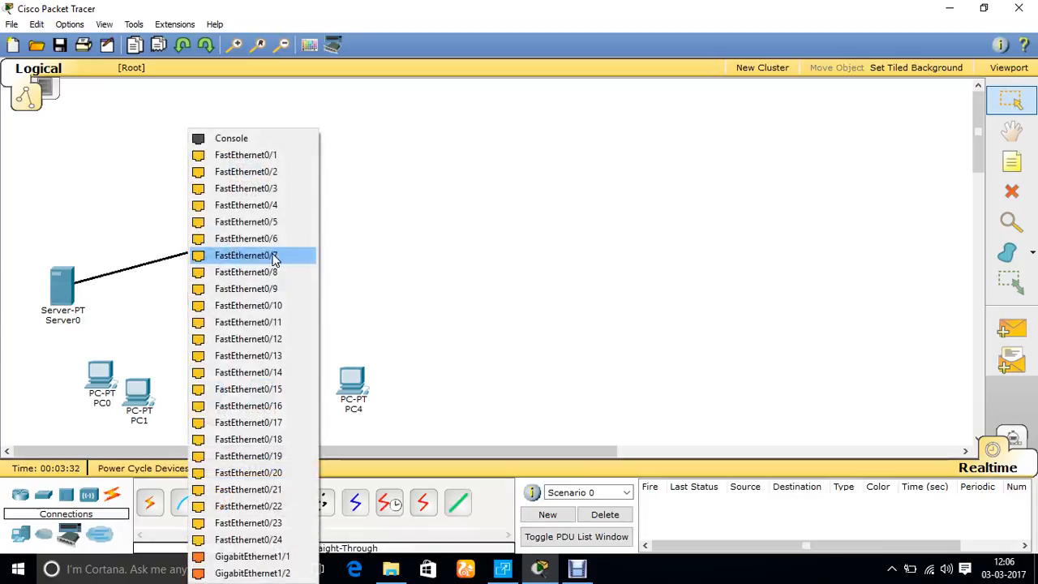
left_click(242, 154)
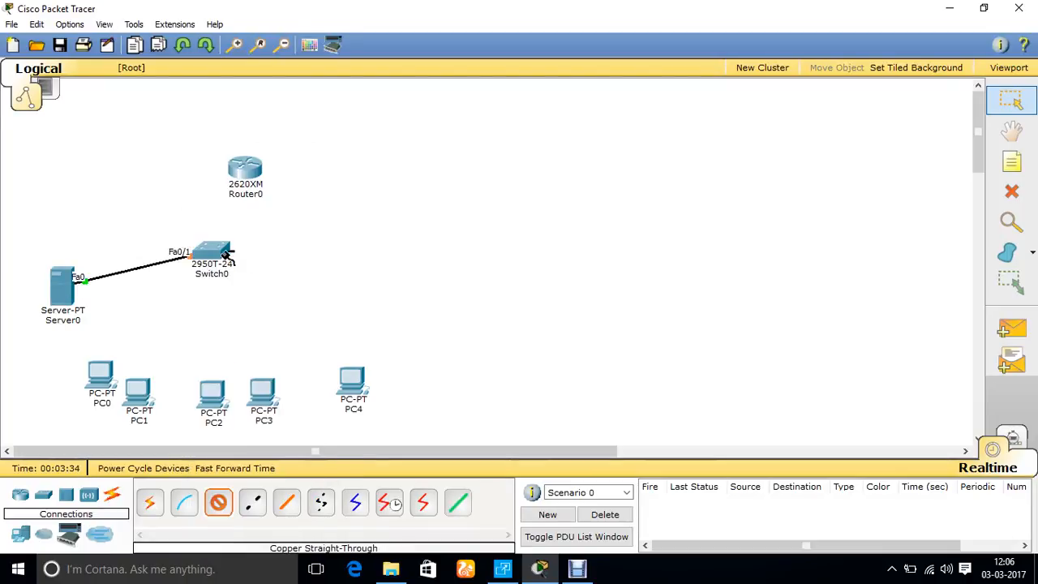
Cable PC0 to switch port FastEthernet0/7 and PC1 to port FastEthernet0/4, using FastEthernet0 on both PCs
left_click(226, 254)
left_click(96, 369)
left_click(122, 384)
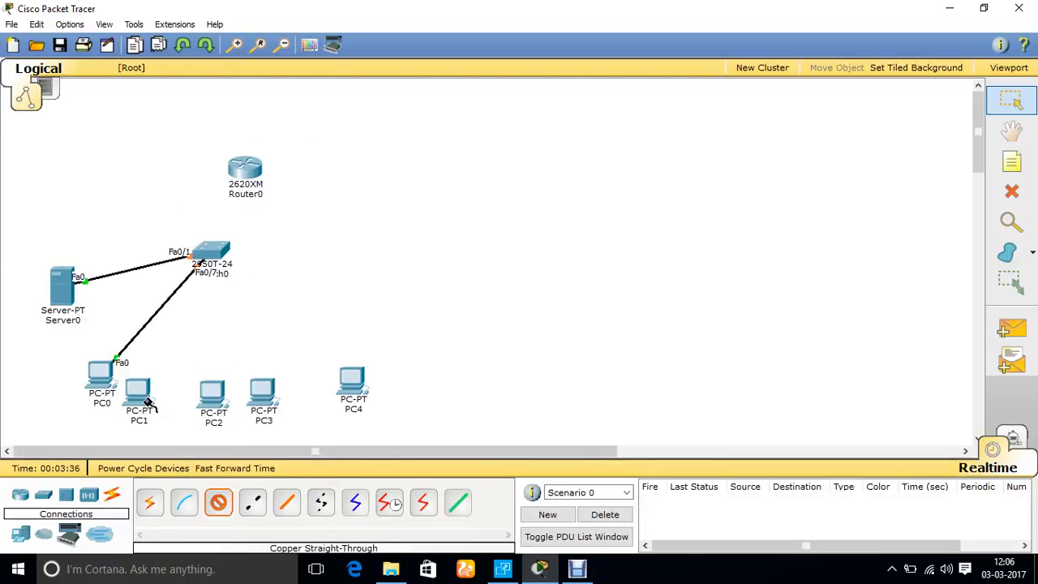
left_click(146, 403)
left_click(178, 403)
left_click(217, 251)
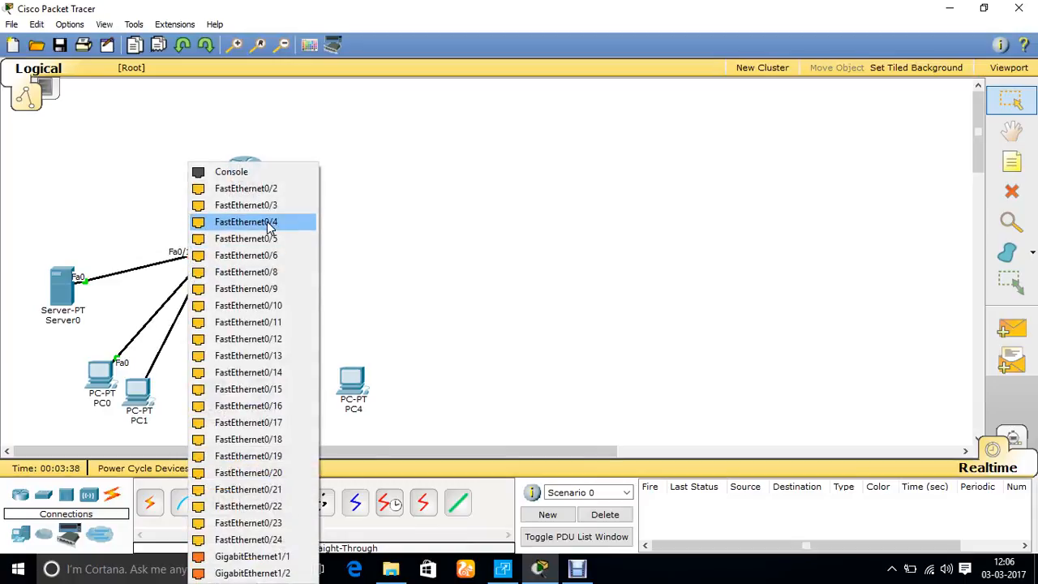
left_click(268, 222)
Cable PC2 to switch port FastEthernet0/5 and PC3 to port FastEthernet0/3, using FastEthernet0 on both PCs
left_click(212, 256)
left_click(255, 236)
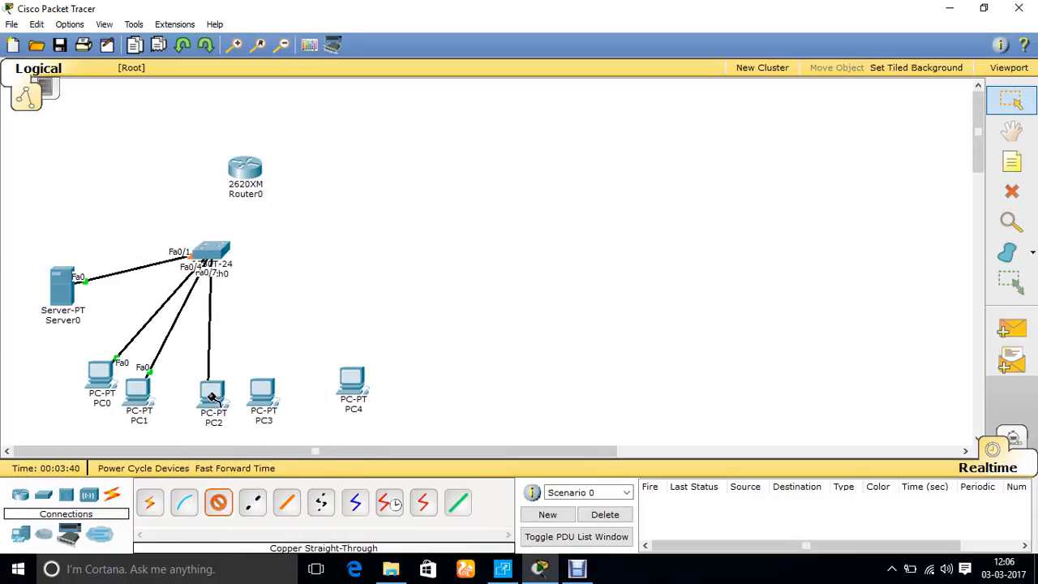
left_click(211, 396)
left_click(243, 406)
left_click(263, 391)
left_click(283, 404)
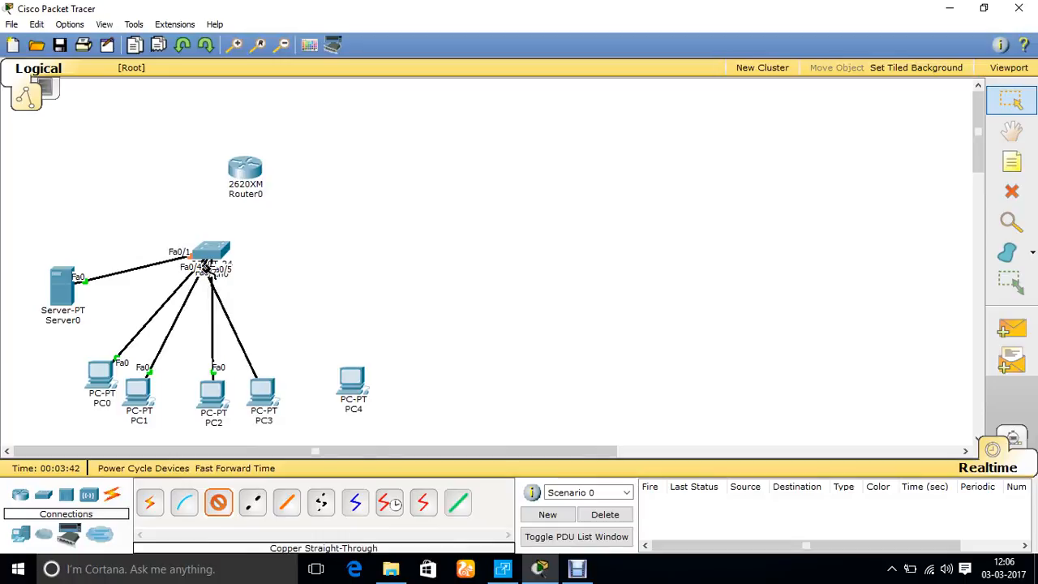
left_click(212, 253)
left_click(240, 253)
Cable switch port FastEthernet0/2 to FastEthernet0 on PC4
left_click(241, 256)
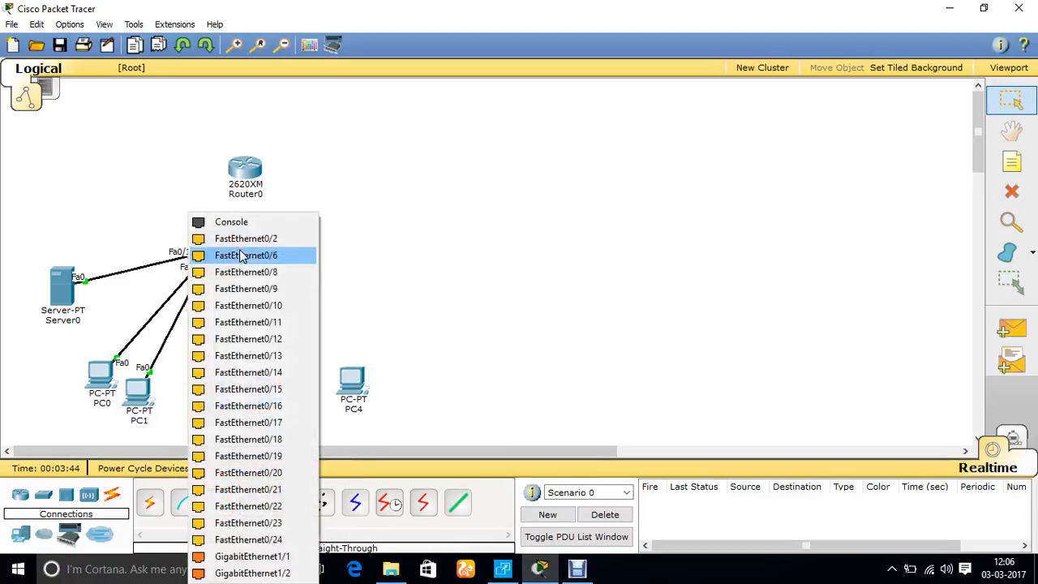
left_click(246, 239)
left_click(353, 381)
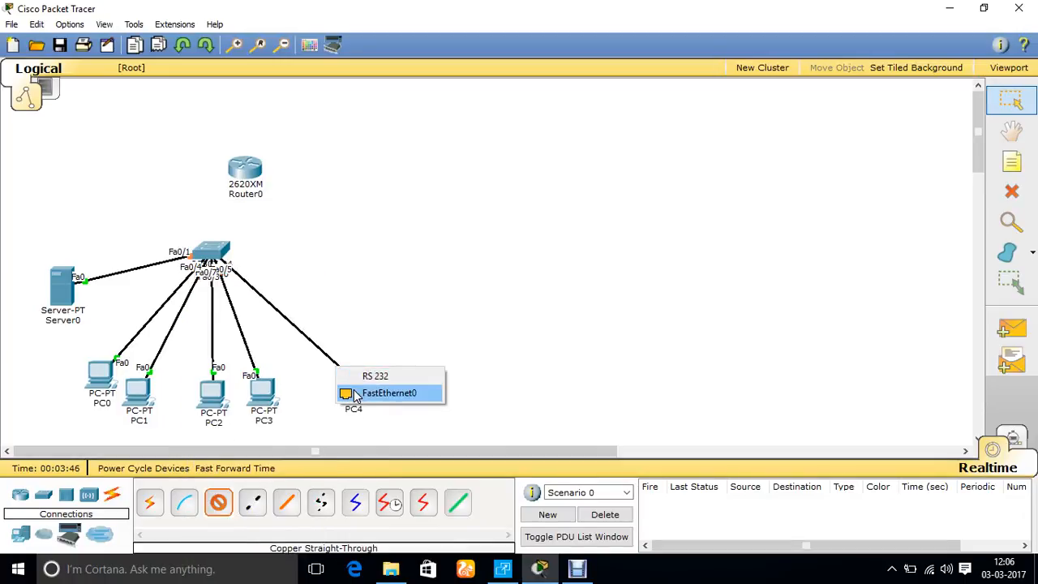
left_click(355, 394)
Link switch port FastEthernet0/24 to the router's FastEthernet0/0 port
left_click(215, 251)
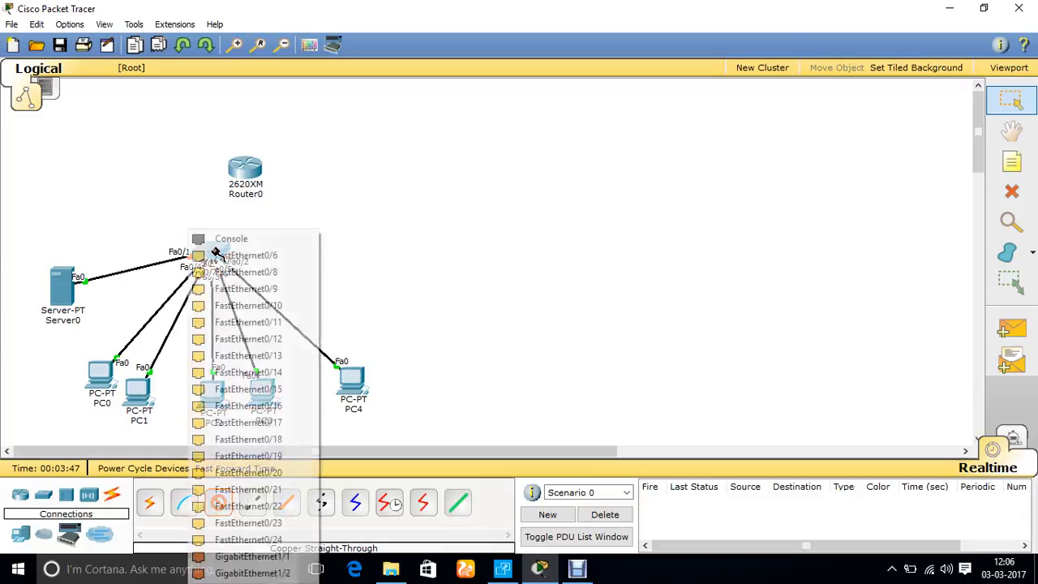
left_click(272, 541)
left_click(236, 167)
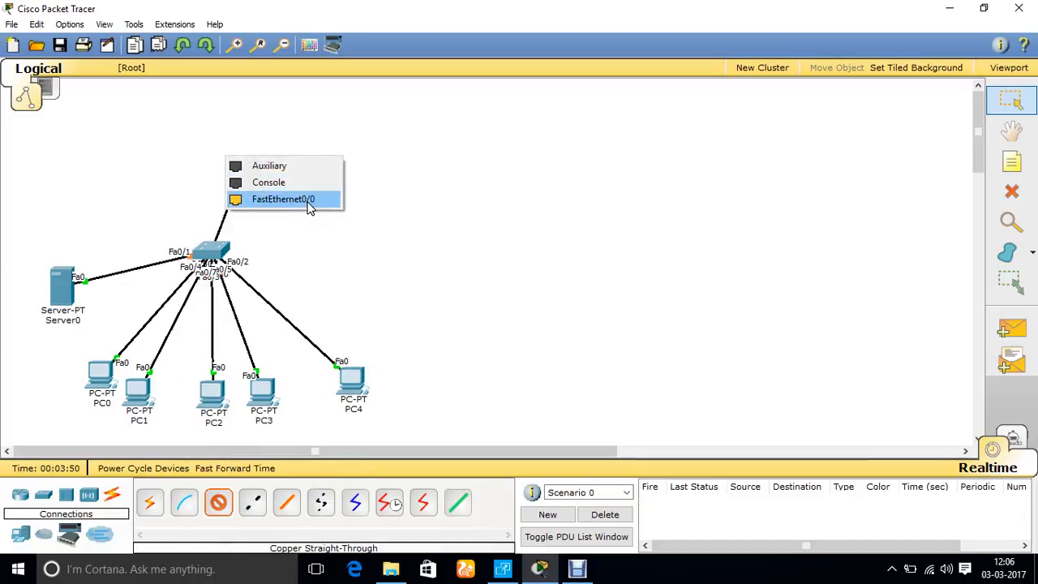
left_click(309, 207)
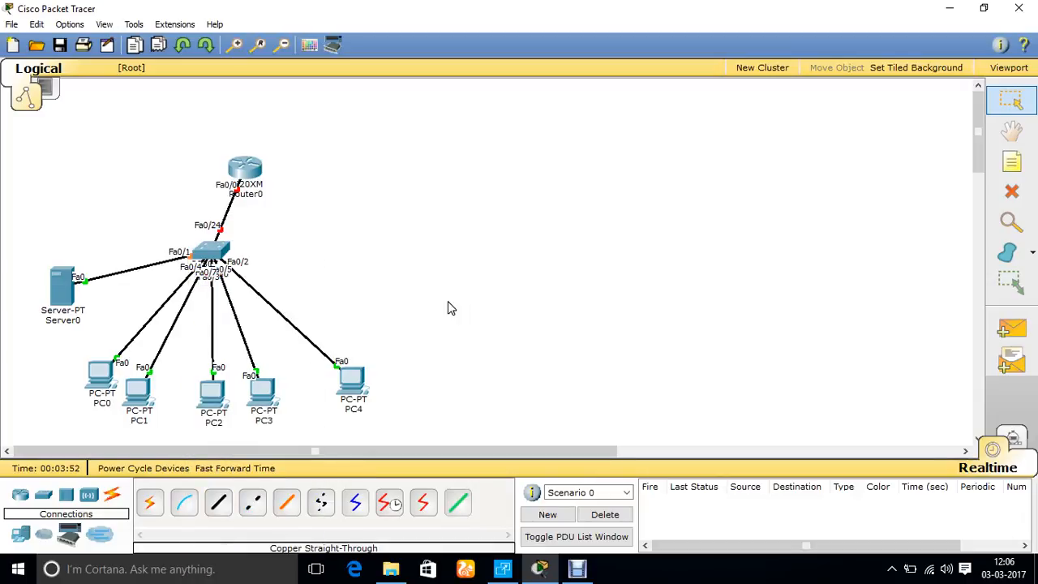
Open Router0's command line, decline the initial configuration dialog and get to the Router> prompt
left_click(244, 168)
left_click(398, 128)
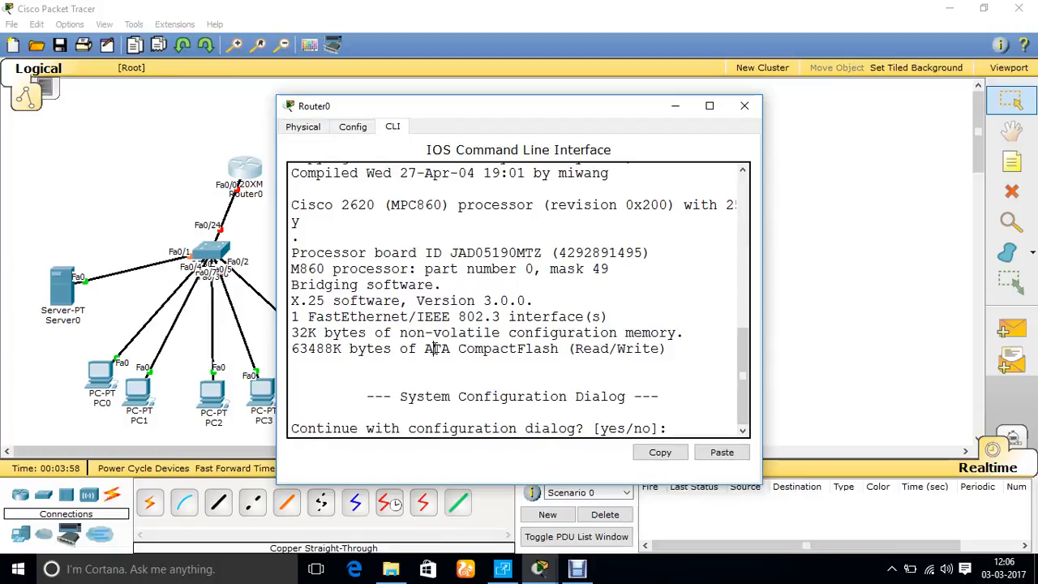
type("n")
key("Return")
key("Return")
key("Return")
key("Return")
key("Return")
key("Return")
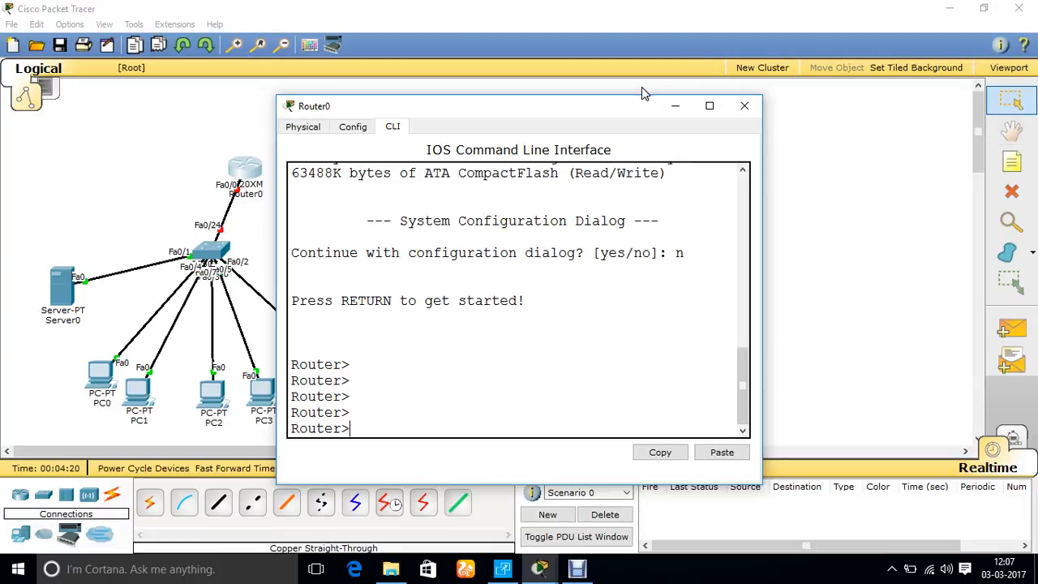
key("Return")
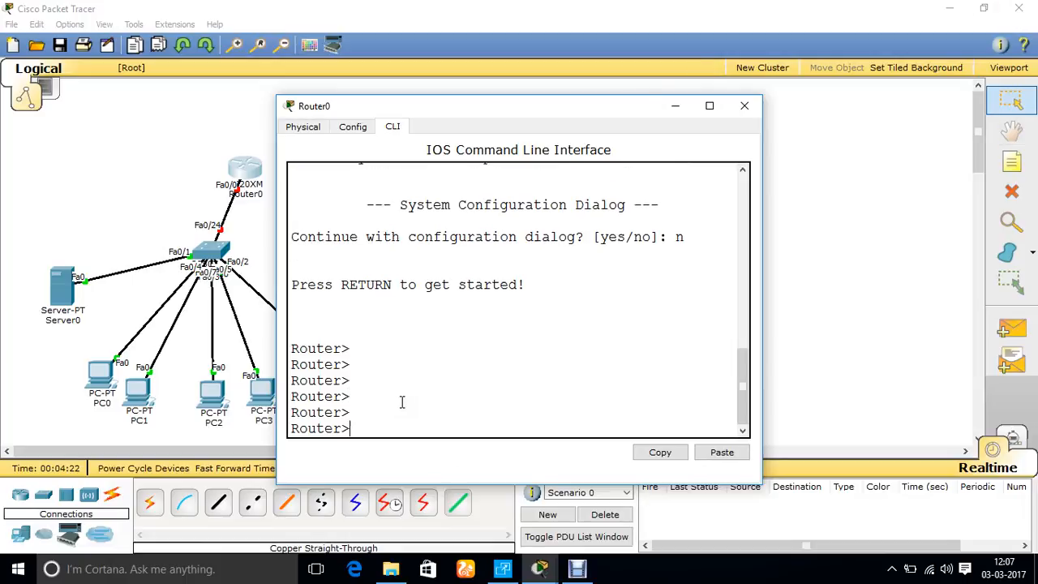
Enter global configuration mode with en and conf t, and set the router's hostname to R0
type("en")
key("Return")
type("conf t")
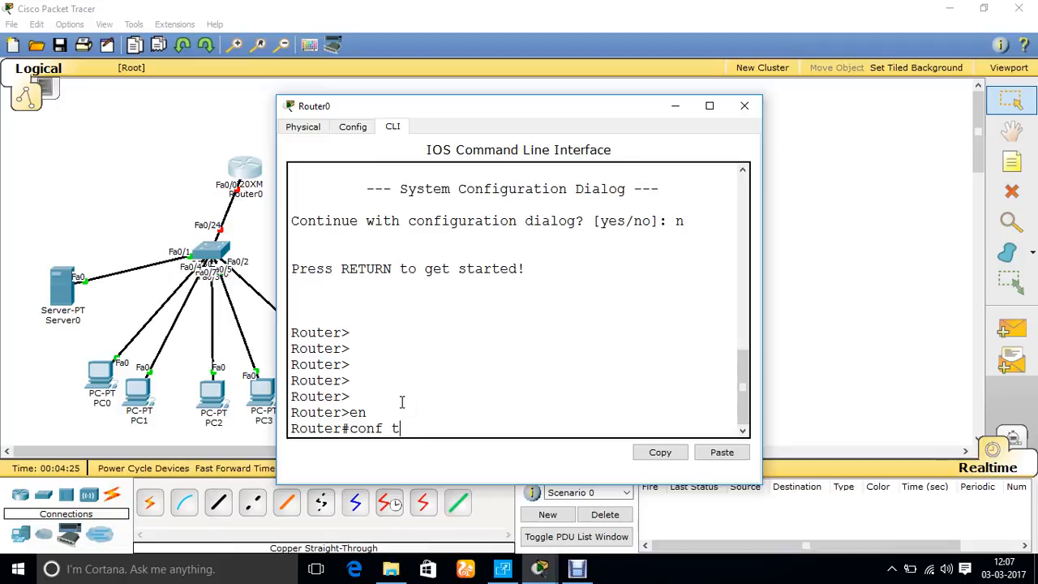
key("Return")
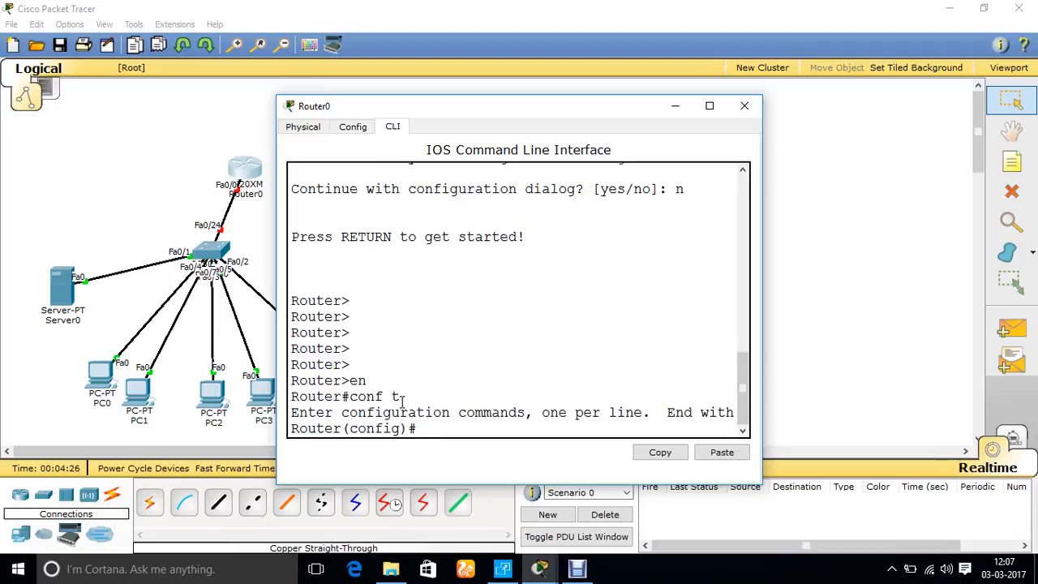
type("hostname R0")
key("Return")
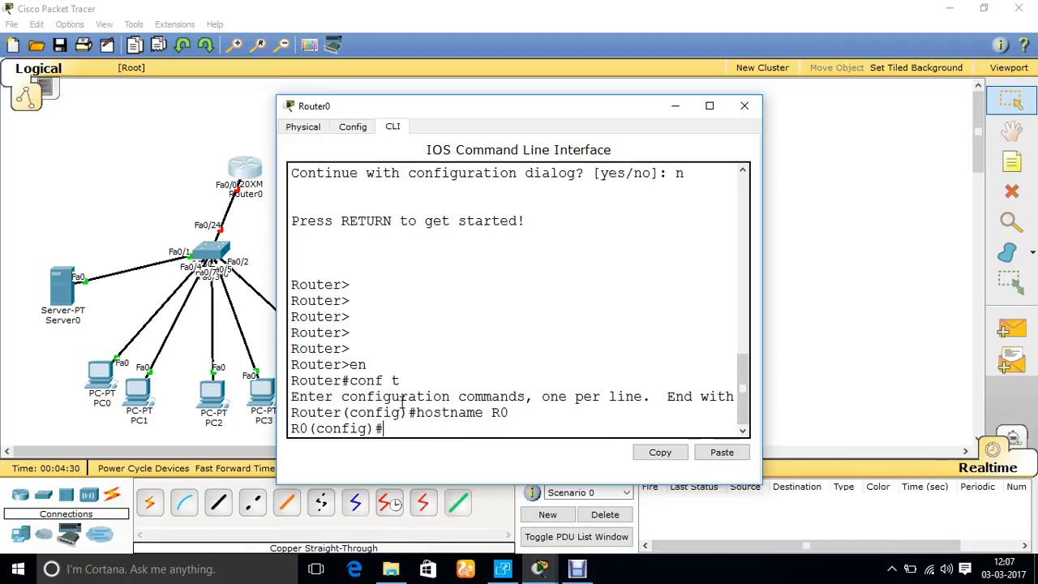
Set the router's enable password with the enable pass command
type("enable pass")
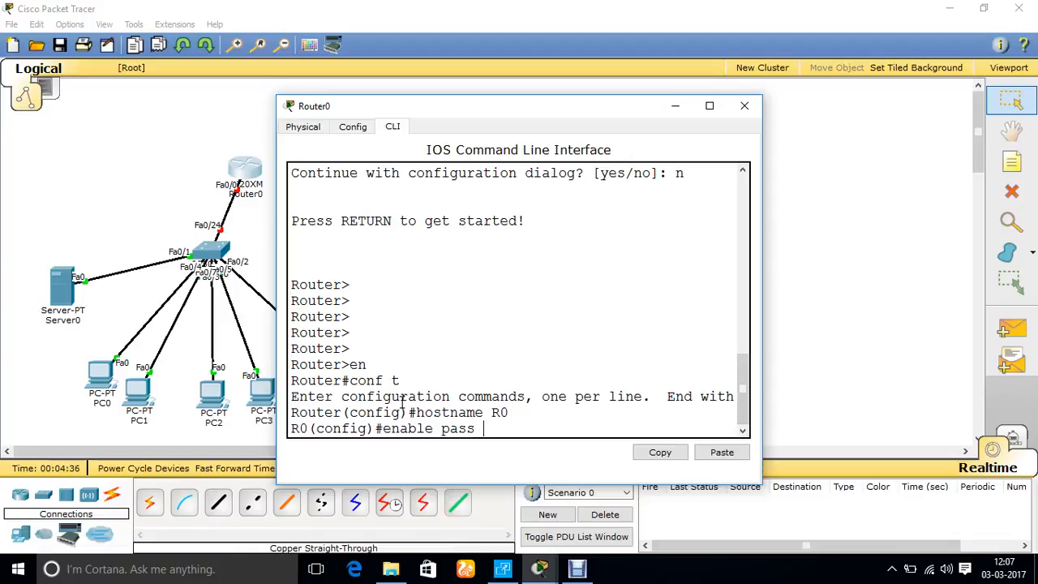
type(" cisco")
key("Return")
Create a local user account on the router with privilege level 15, entering the username and account password
type("line")
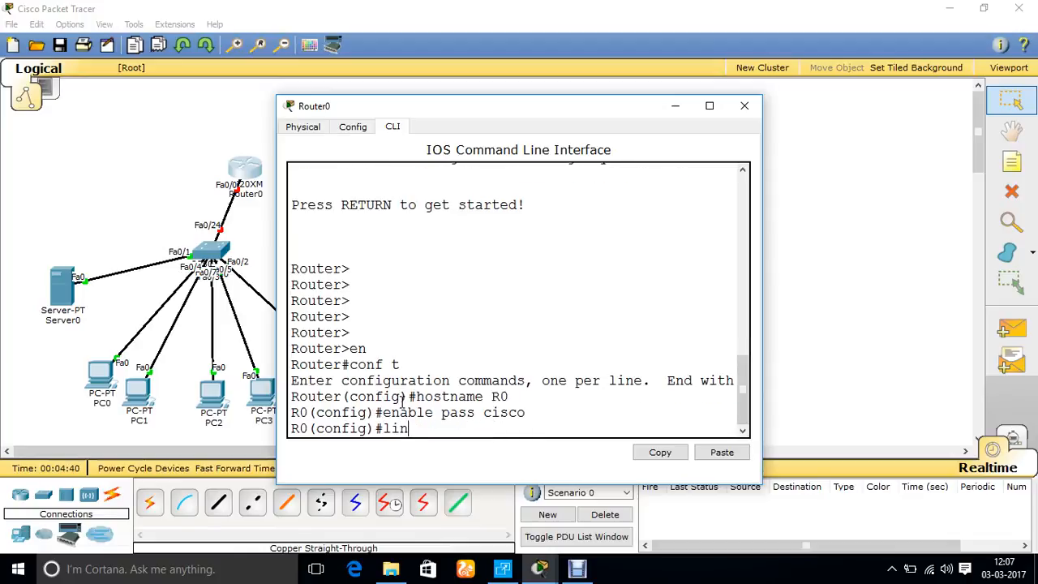
key("BackSpace")
key("BackSpace")
key("BackSpace")
type("username")
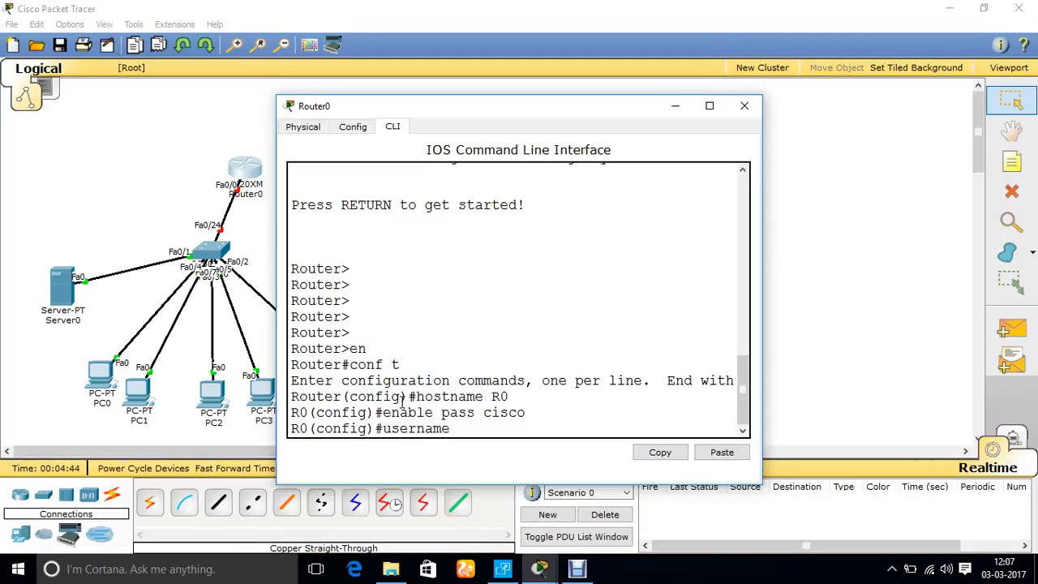
type(" kuldeep pa")
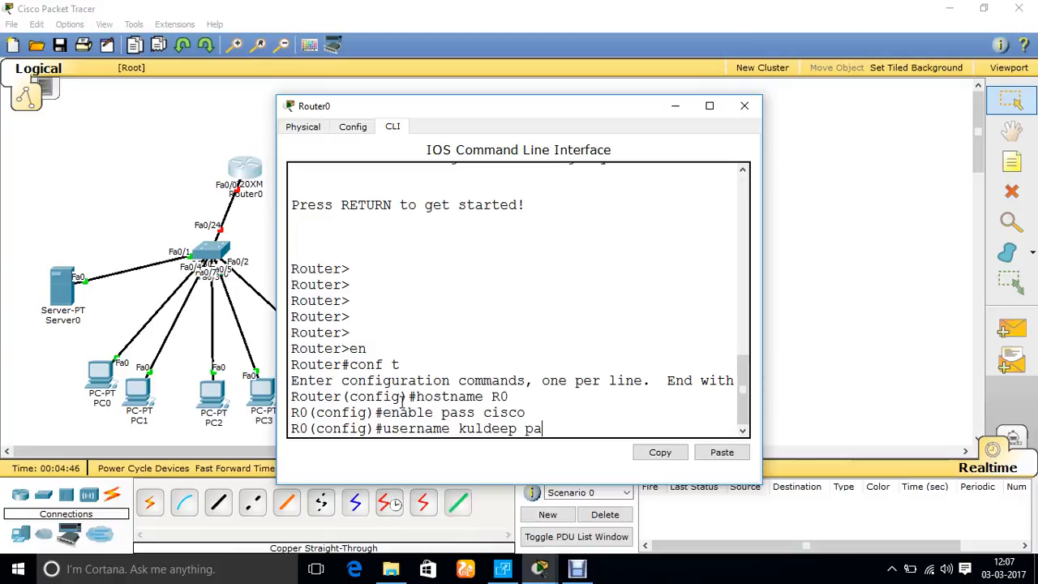
type("ss 123")
type(" pri ")
type("15")
key("Return")
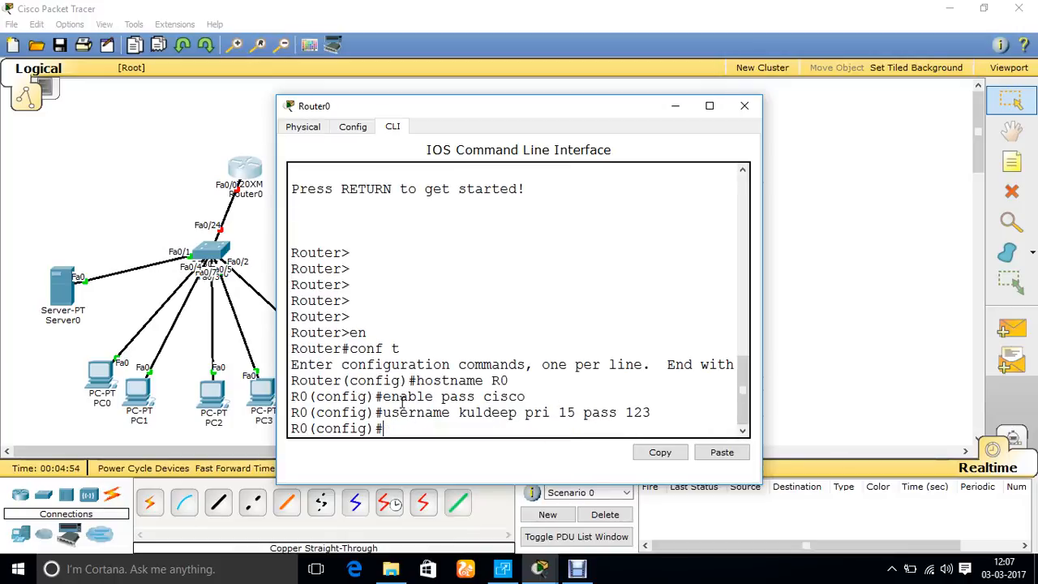
Enter console line 0 configuration with line c 0 and enable login on it
type("line c 0")
key("Return")
type("lo")
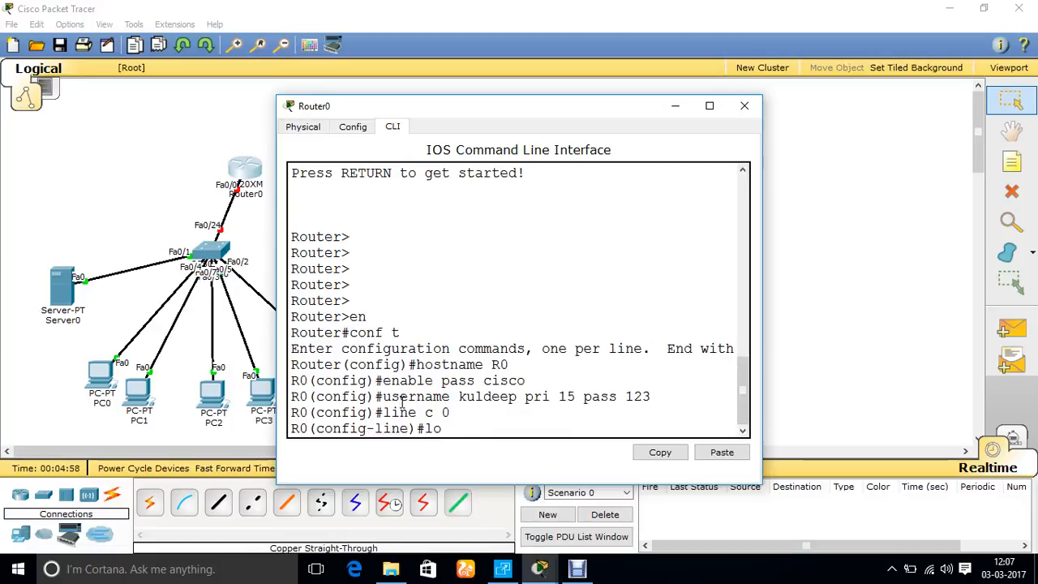
type("gin")
key("Return")
Set console line 0 to authenticate against local user accounts with login local, and exit line configuration
type("pass")
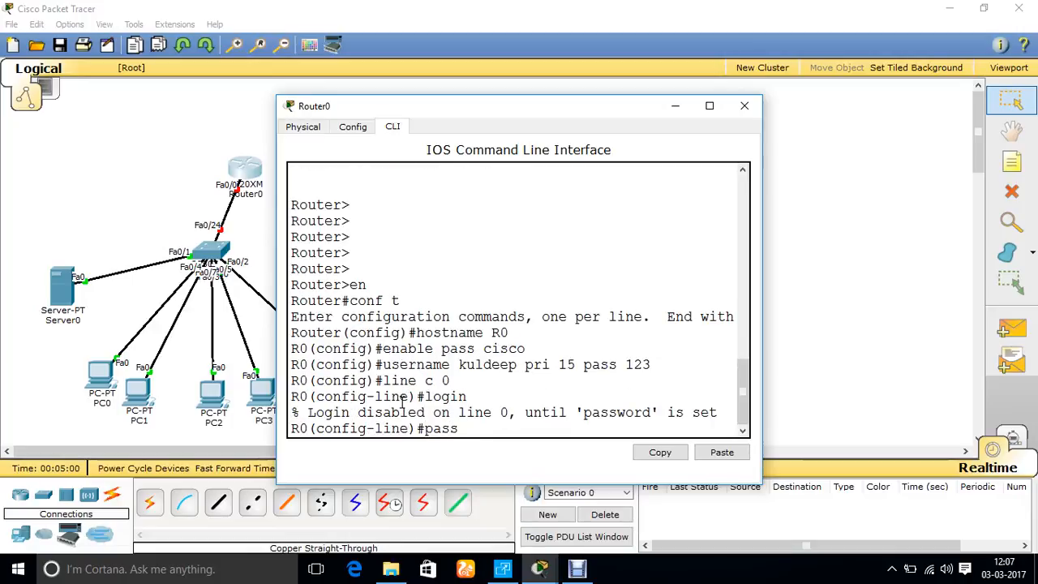
key("Up")
key("Up")
key("Down")
type("local")
key("Return")
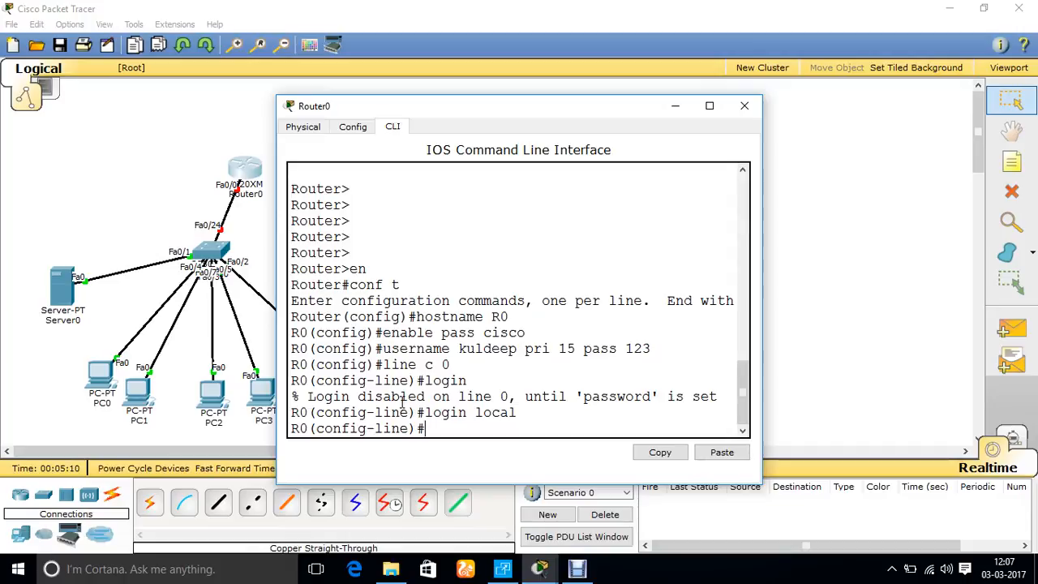
type("exit")
key("Return")
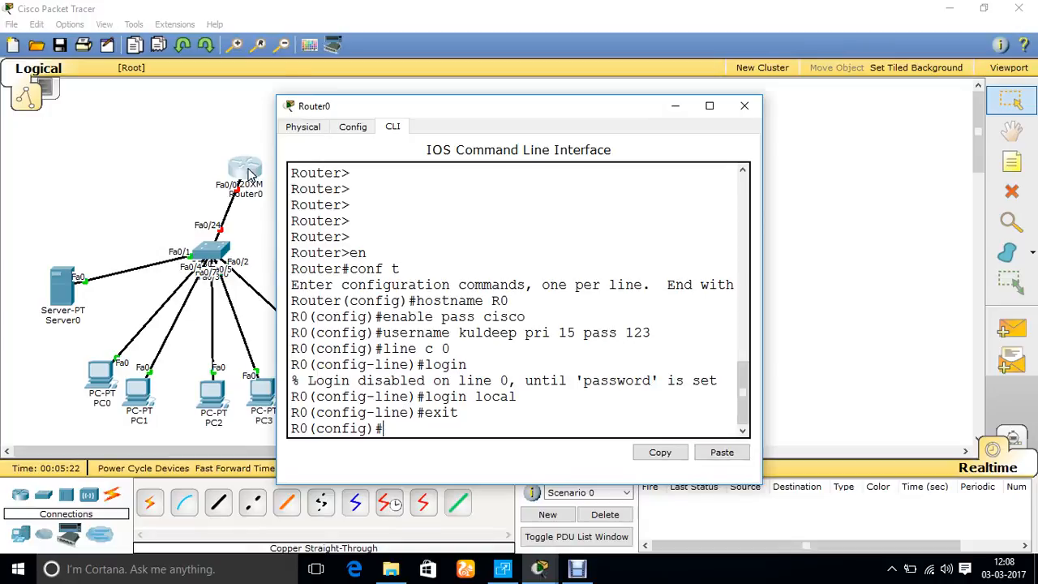
Power off the router, install a WIC-2T serial module in an empty WIC slot, and power the router back on
left_click(305, 127)
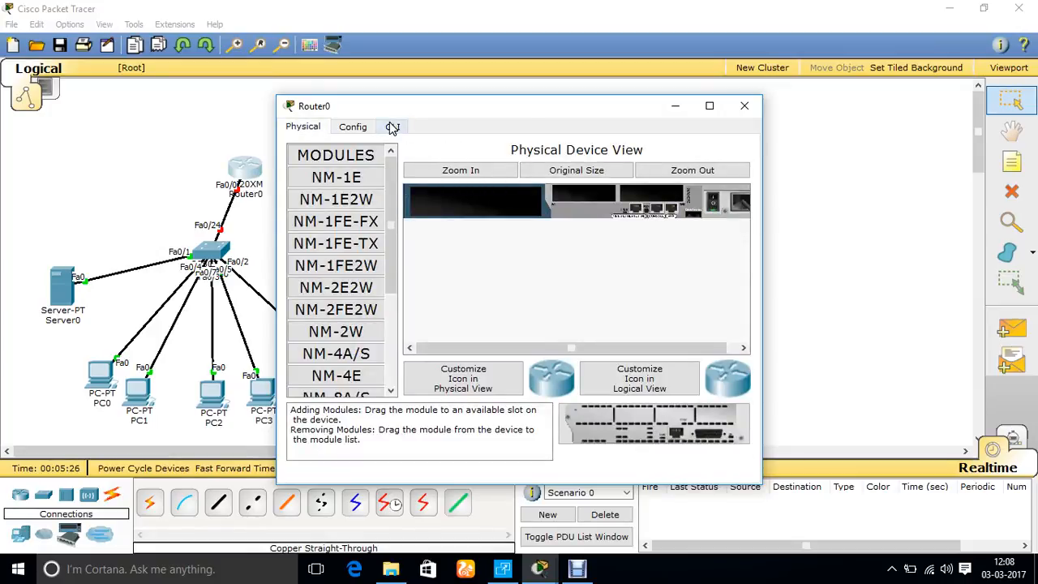
left_click(716, 203)
left_click_drag(395, 176, 655, 201)
left_click(713, 207)
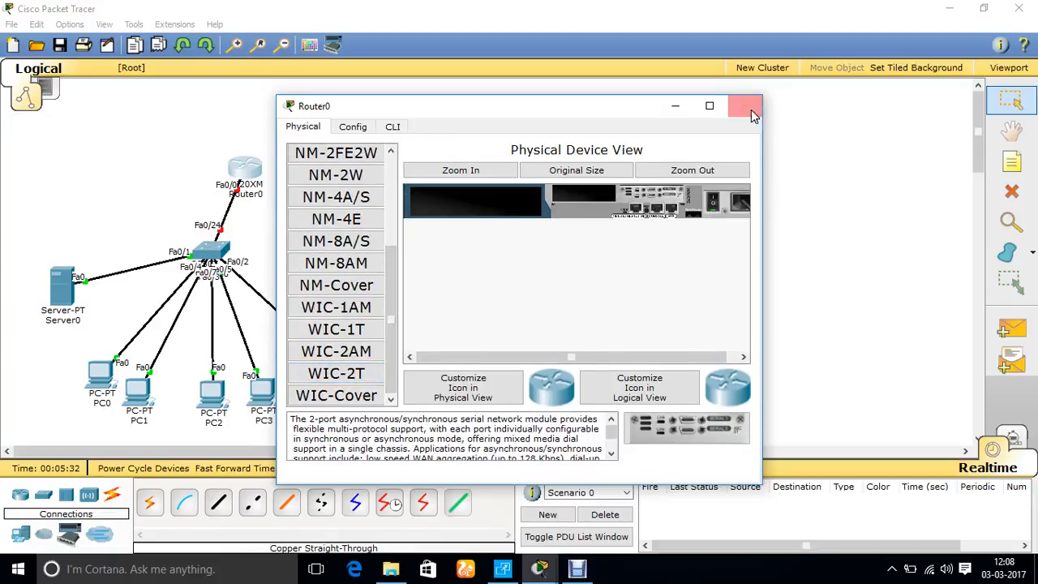
Return to the router's command line, decline the configuration dialog and get to the Router> prompt
left_click(395, 128)
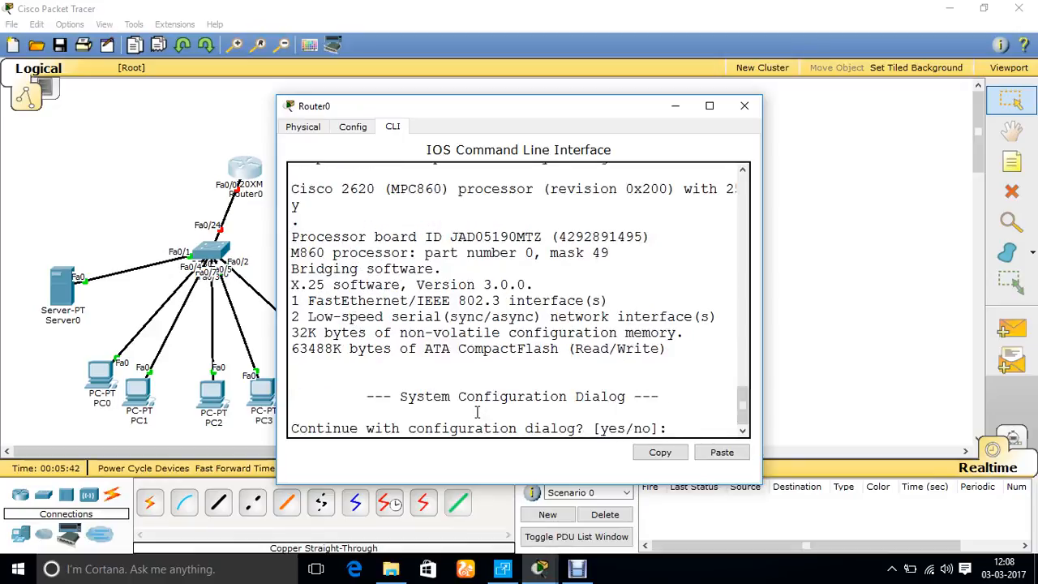
type("n")
key("Return")
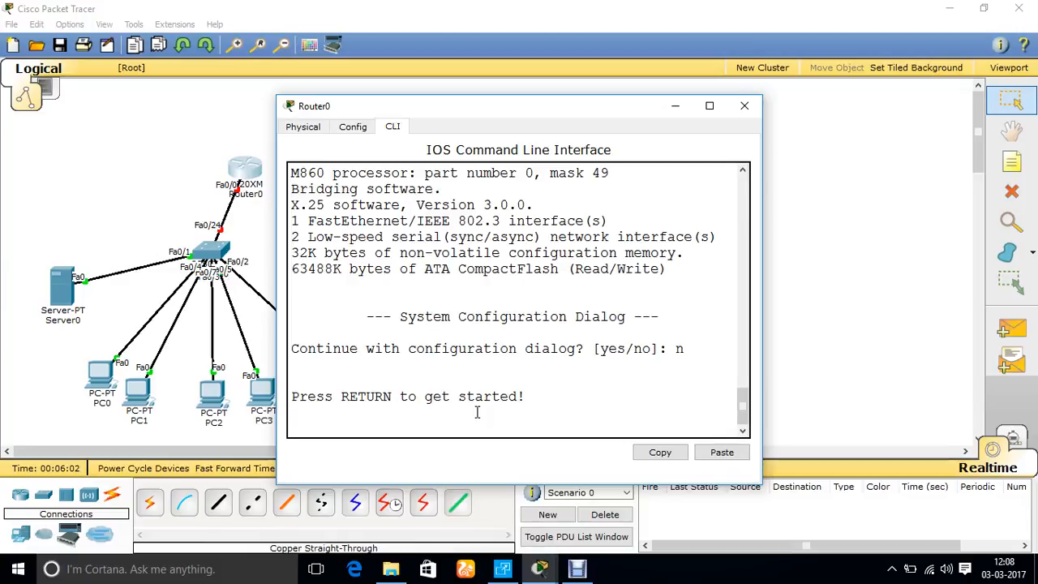
key("Return")
Enter global configuration mode with en and conf t, and set the hostname to R0
type("en")
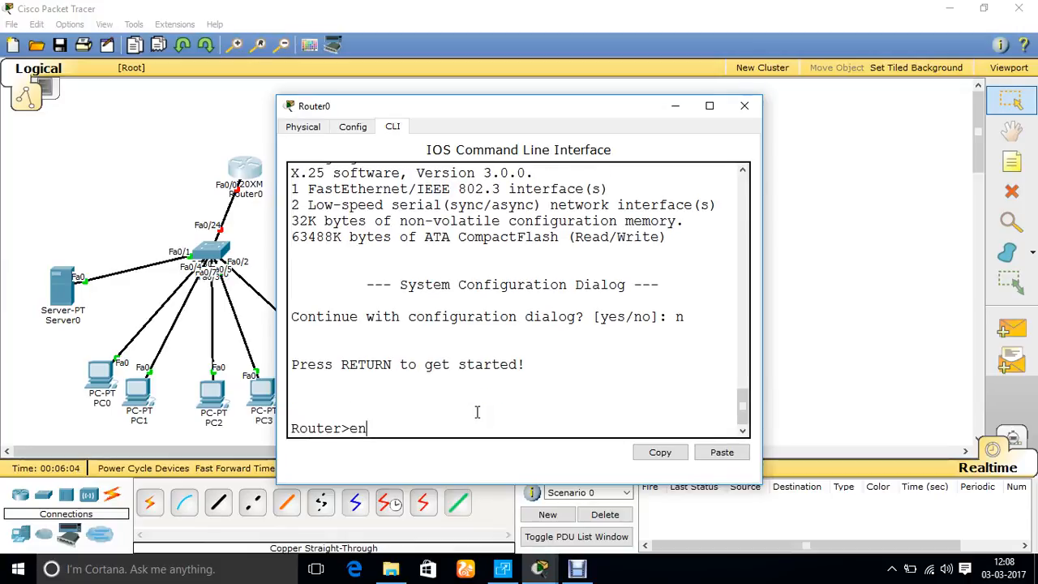
key("Return")
type("conf t")
key("Return")
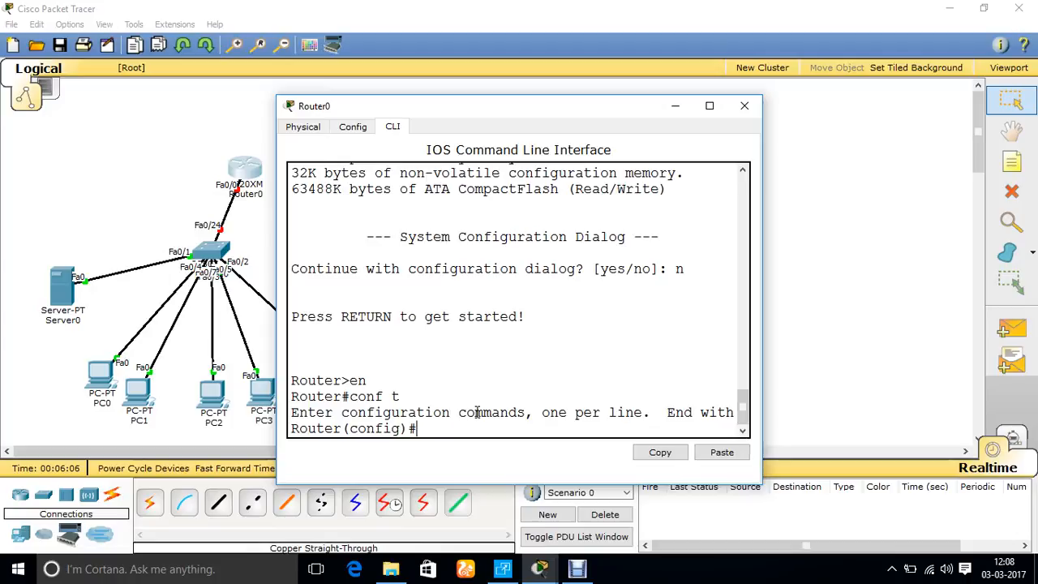
type("hostname R0")
key("Return")
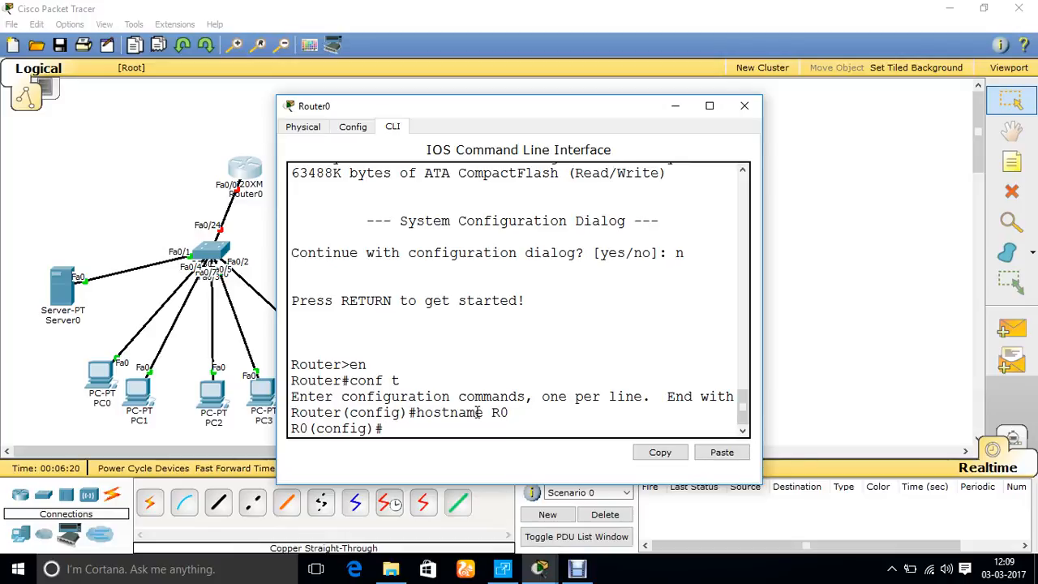
Set the router's privileged-mode password with the enable pass command
type("enable pas")
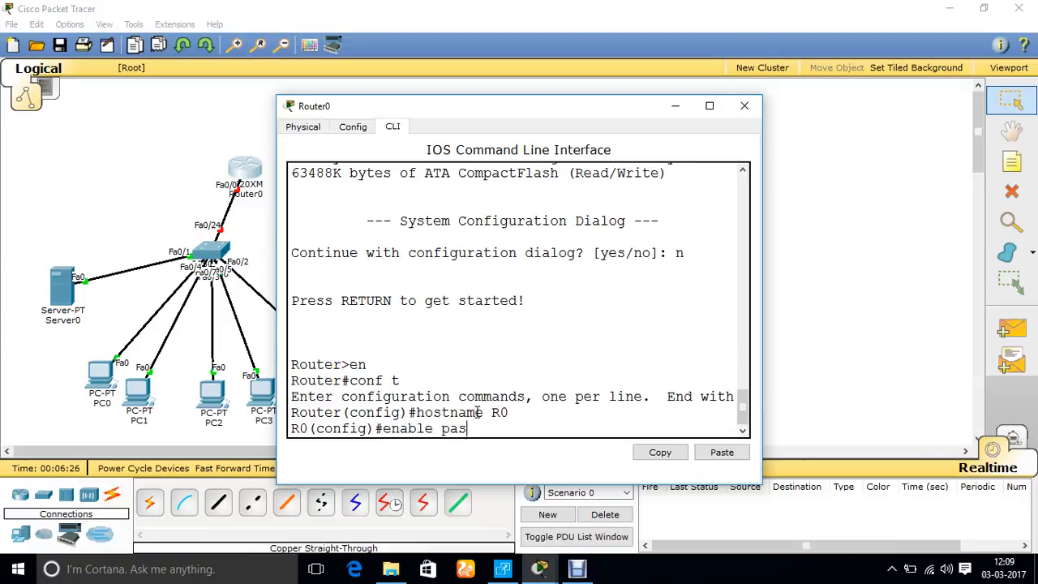
type("s cisco")
key("Return")
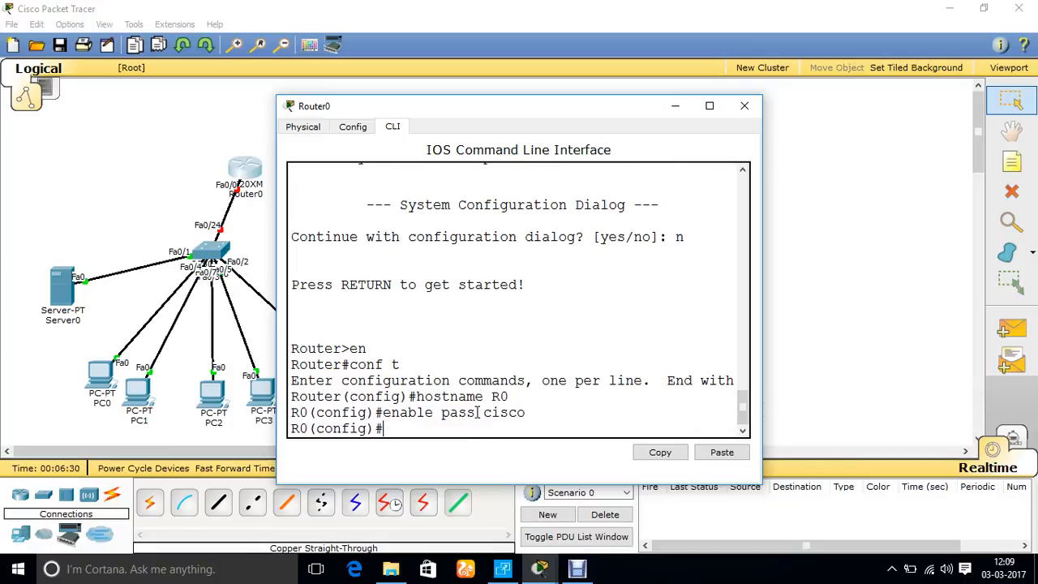
Open console line 0 for configuration with line c 0 and turn on login
type("line c 0")
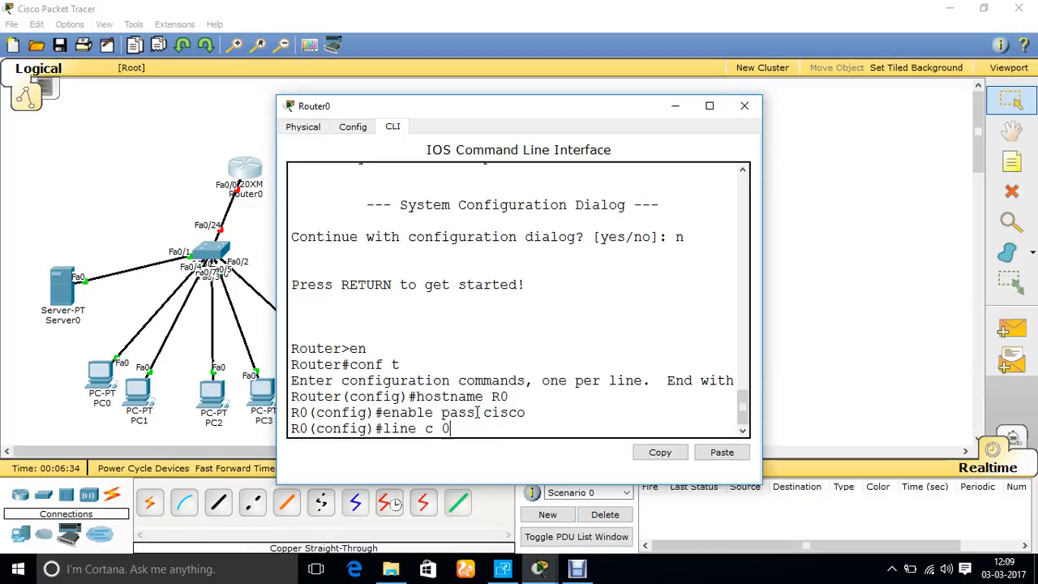
key("Return")
type("login")
key("Return")
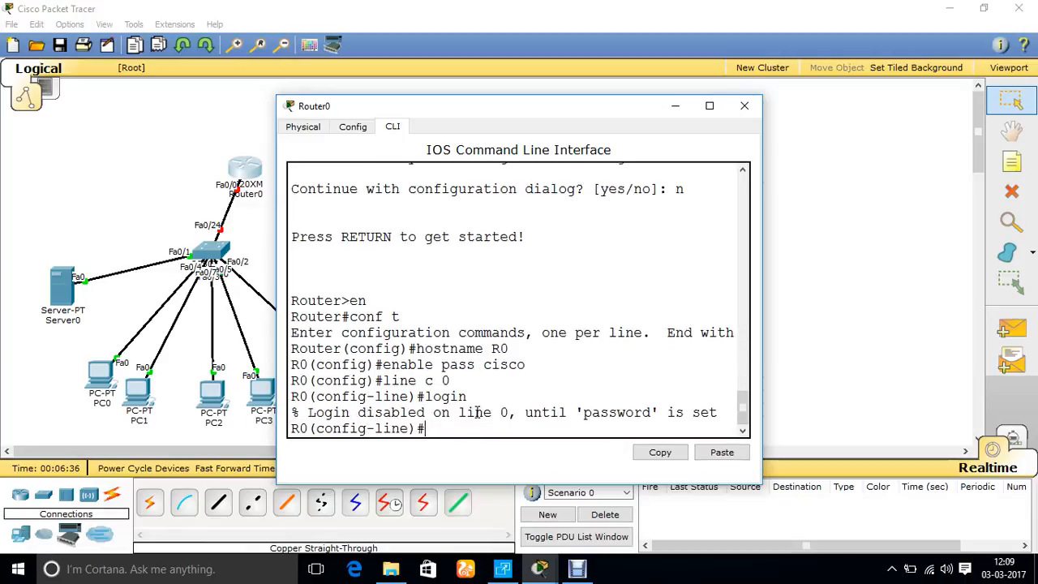
Apply login local to console line 0 and exit to global configuration mode
key("Up")
type("local")
key("Return")
type("exit")
key("Return")
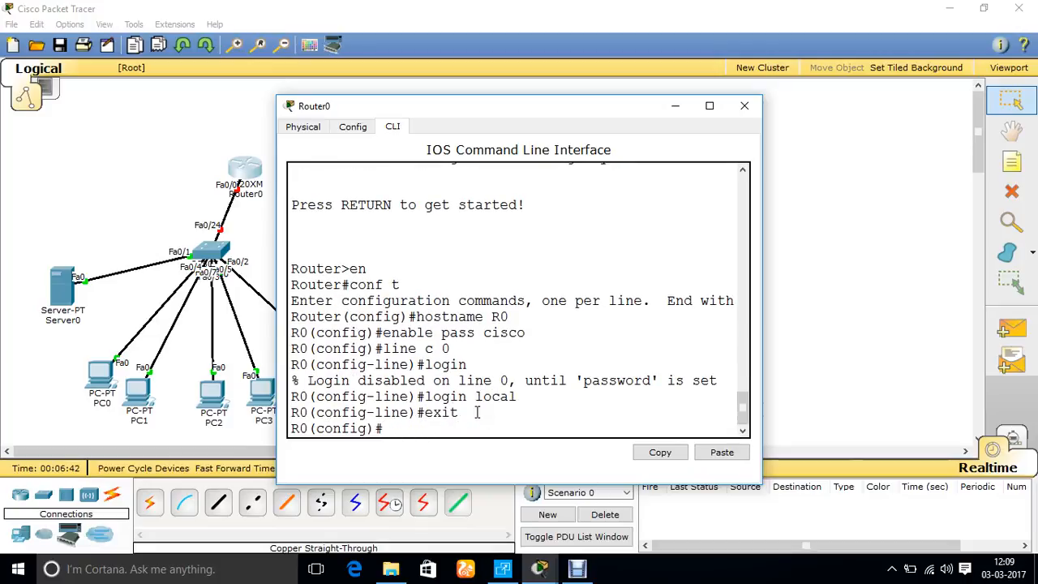
Create a local user with privilege level 15, entering the username and the account password
type("username R")
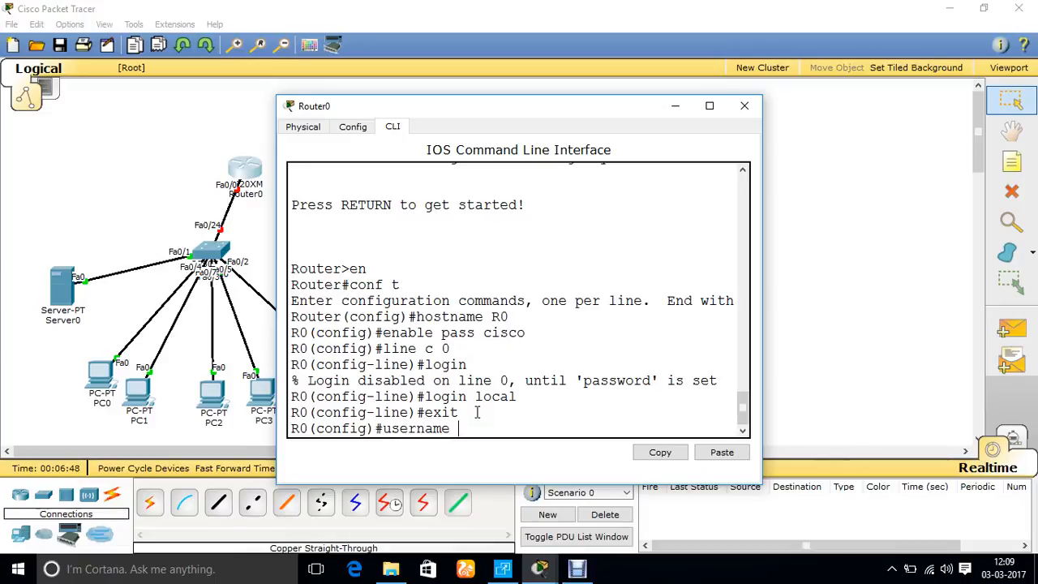
key("BackSpace")
type("kuldeep")
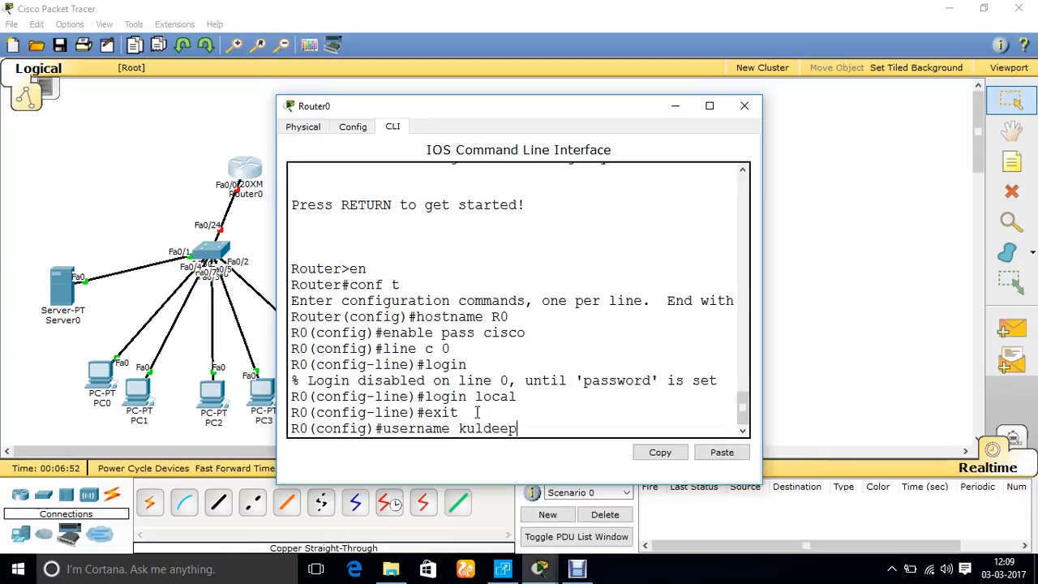
type(" rpt")
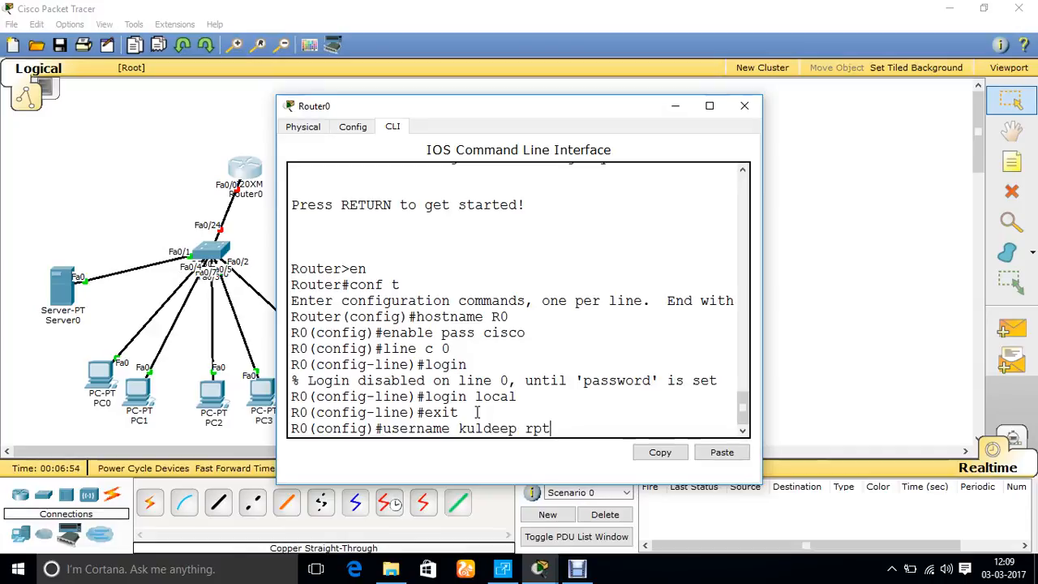
key("BackSpace")
key("BackSpace")
key("BackSpace")
type("pri ")
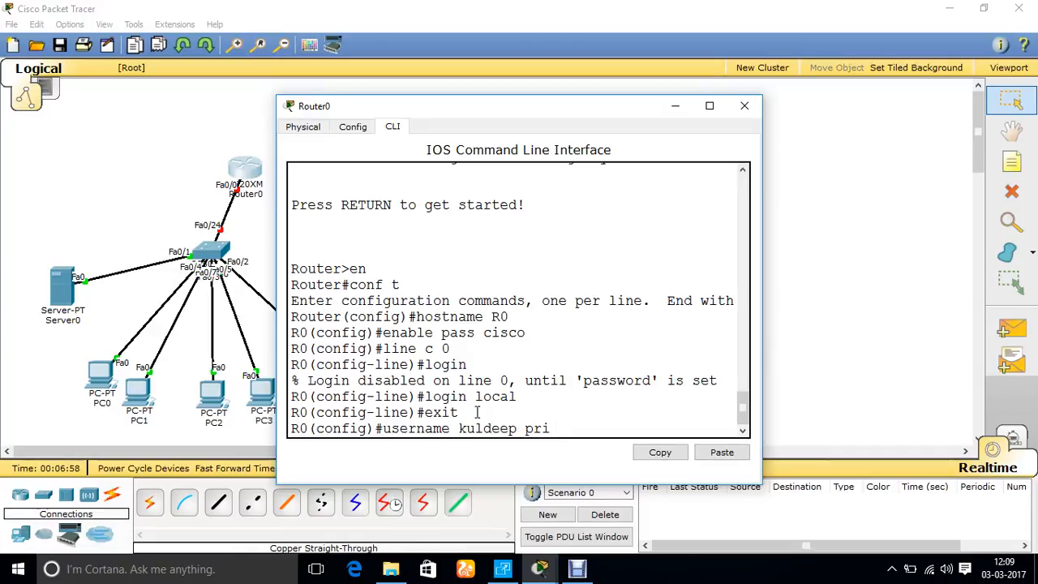
type("15 pass 125")
key("Return")
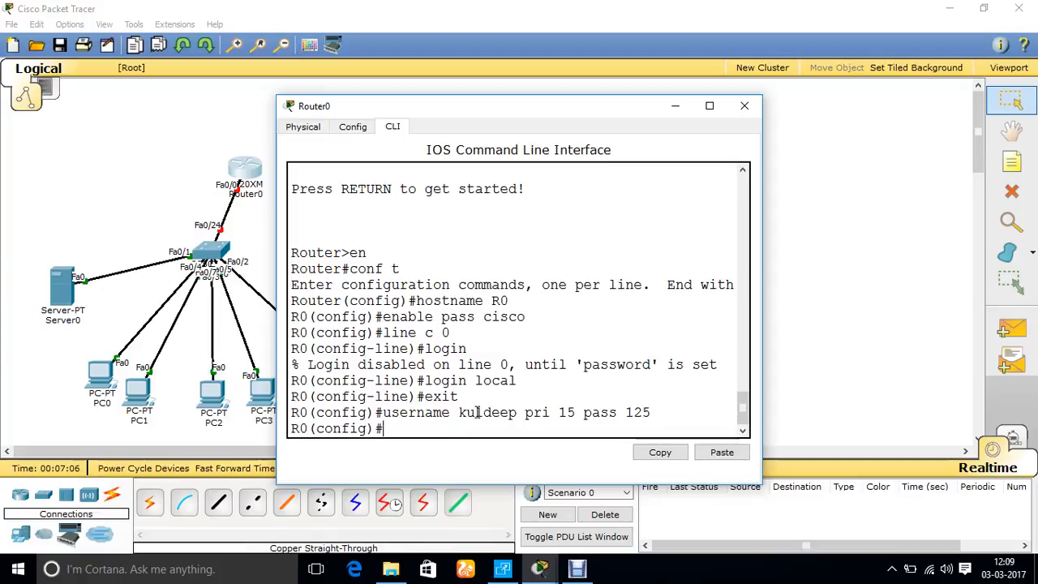
Assign IP address 15.0.0.1 with mask 255.255.255.0 to interface f0/0
type("int f0/0")
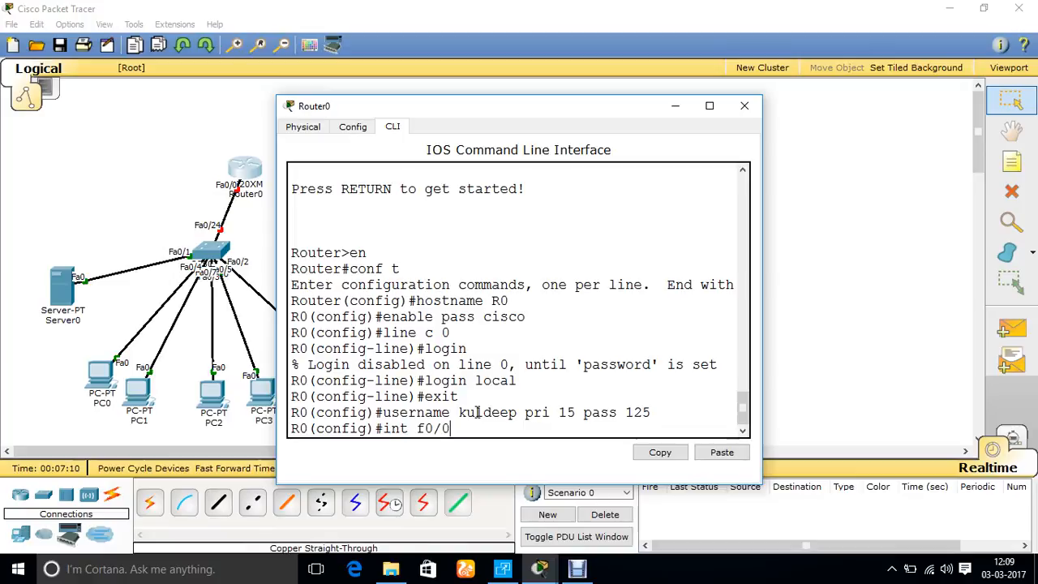
key("Return")
type("ip add")
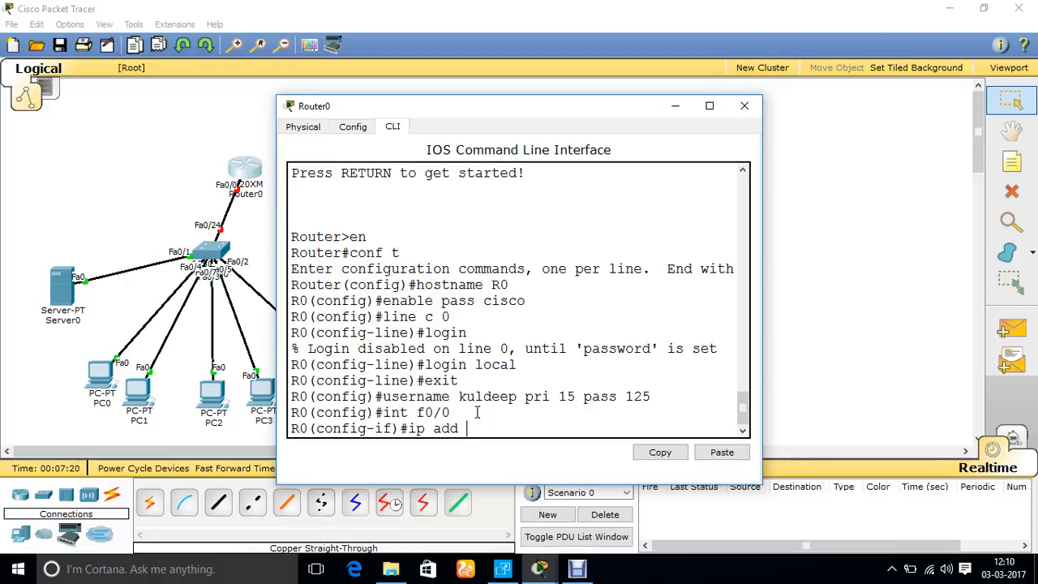
type("15.0.0.1 255.255")
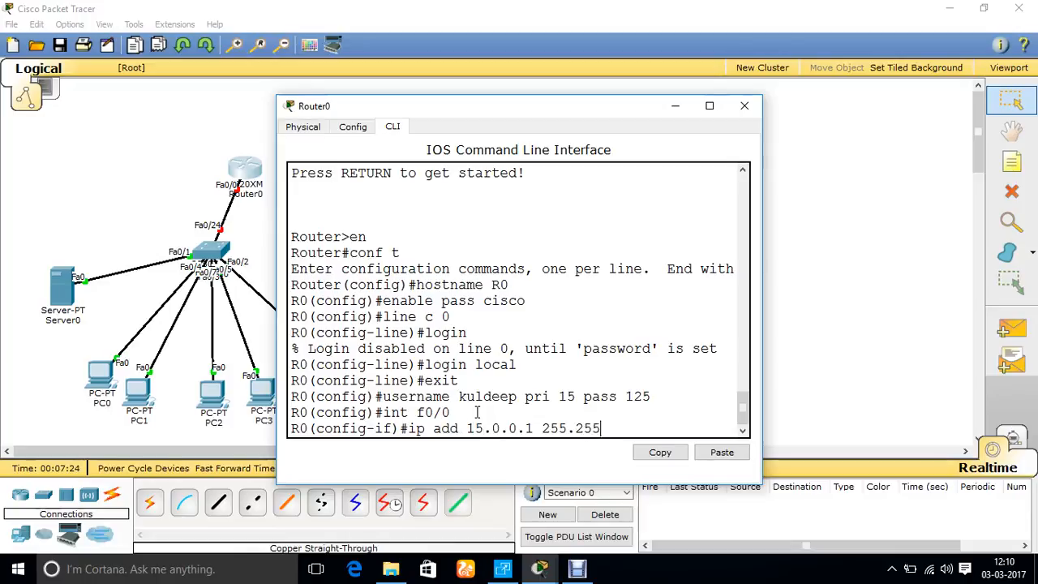
type(".255.0")
key("Return")
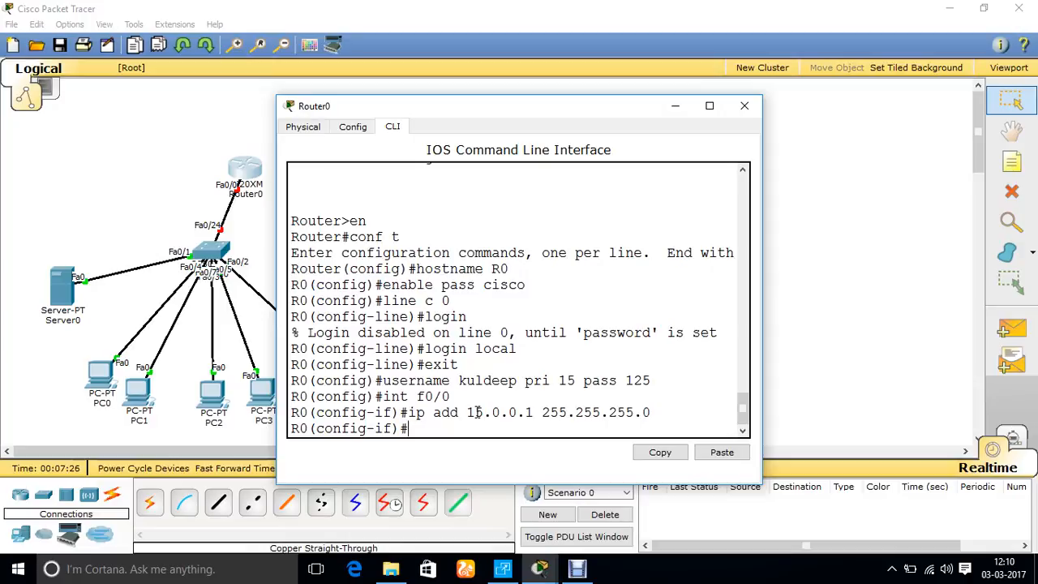
Enable interface f0/0 with no shut and exit to global configuration mode
type("no shut")
key("Return")
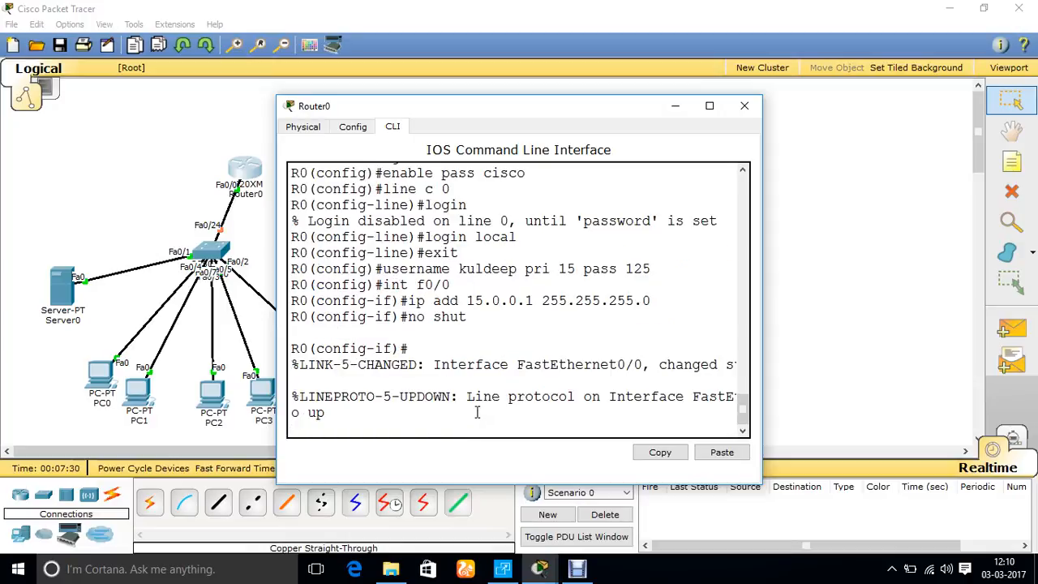
key("Return")
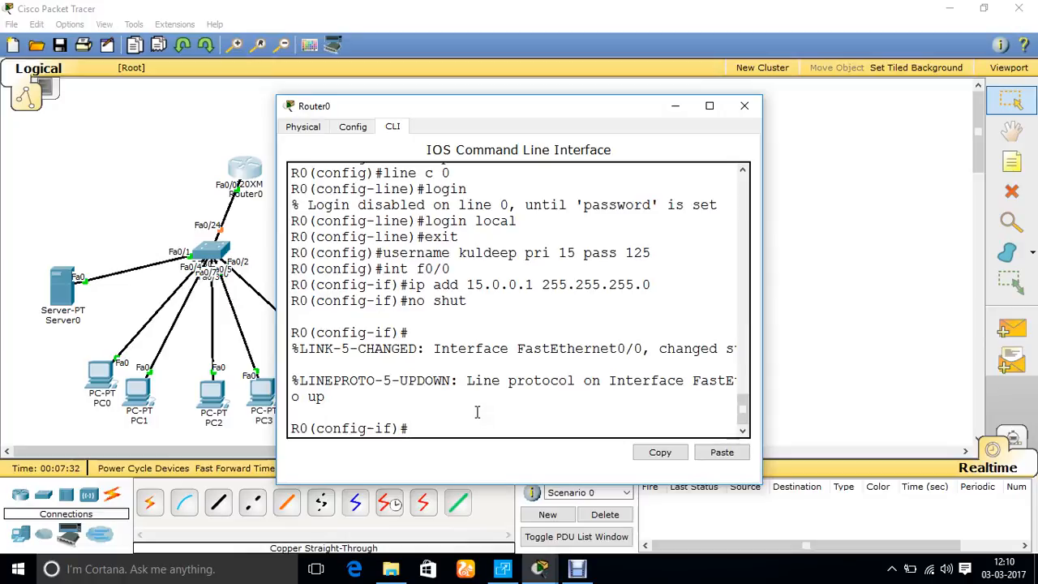
type("exit")
key("Return")
Assign IP address 172.16.0.1 with mask 255.255.255.0 to serial interface s0/0
type("int ")
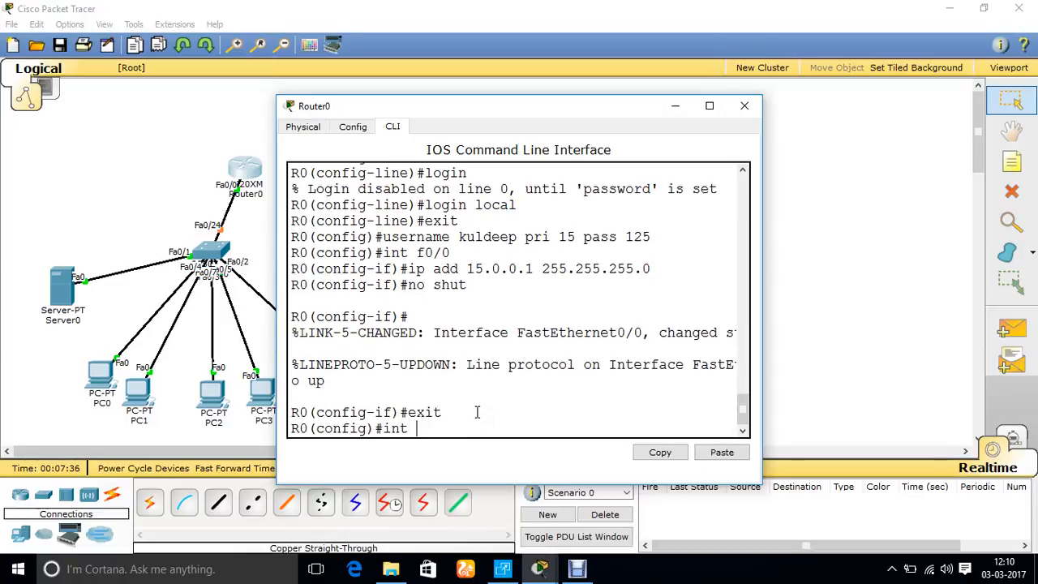
type("s0/0/")
key("Return")
type("ip add ")
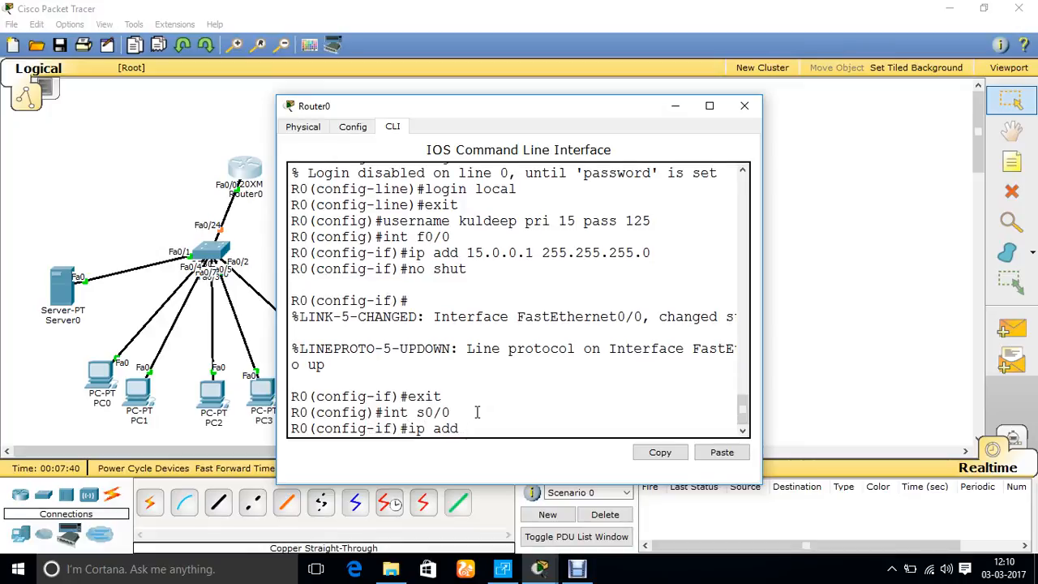
type("172.16.0.1 255.255.255.0")
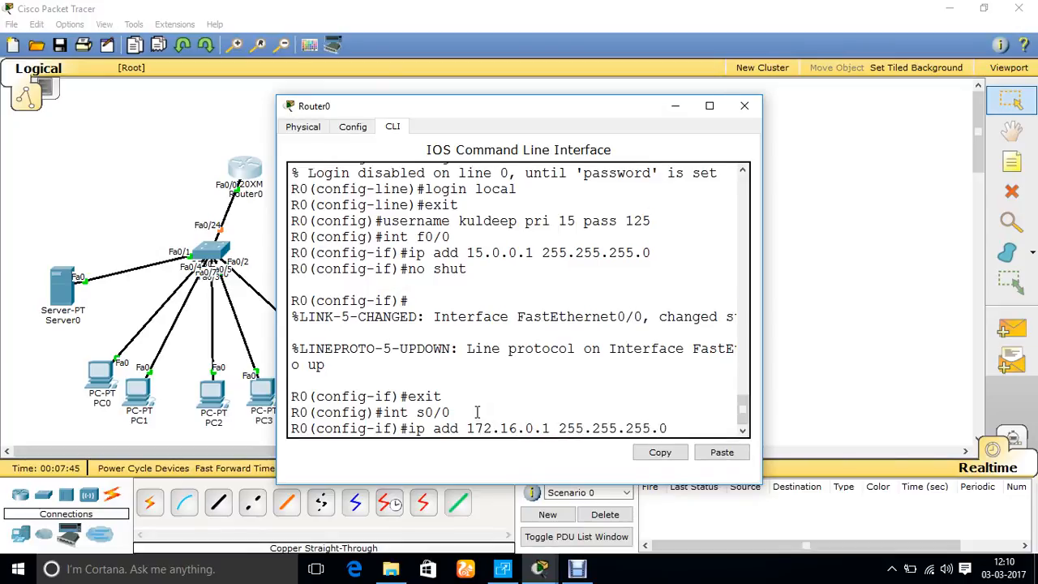
key("Return")
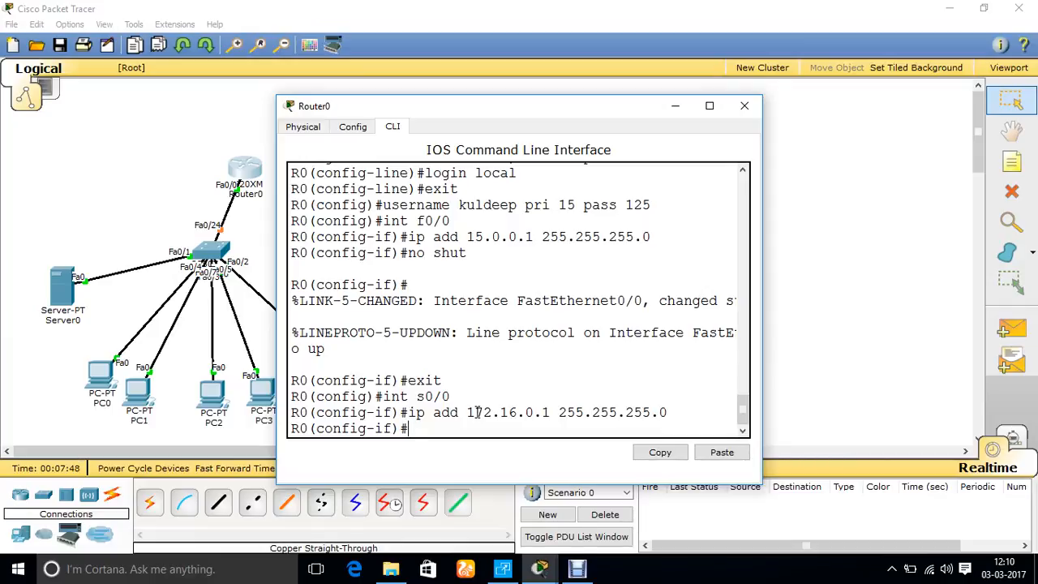
Enable serial interface s0/0 with no shut, set its clock rate to 64000, and exit interface configuration
type("no shut")
key("Return")
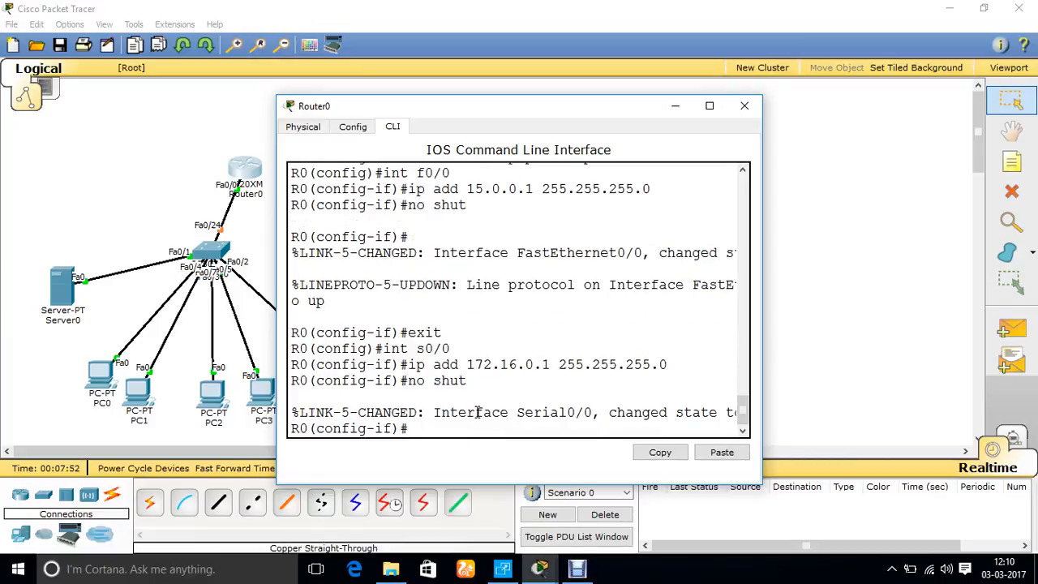
type("clock rate 64000")
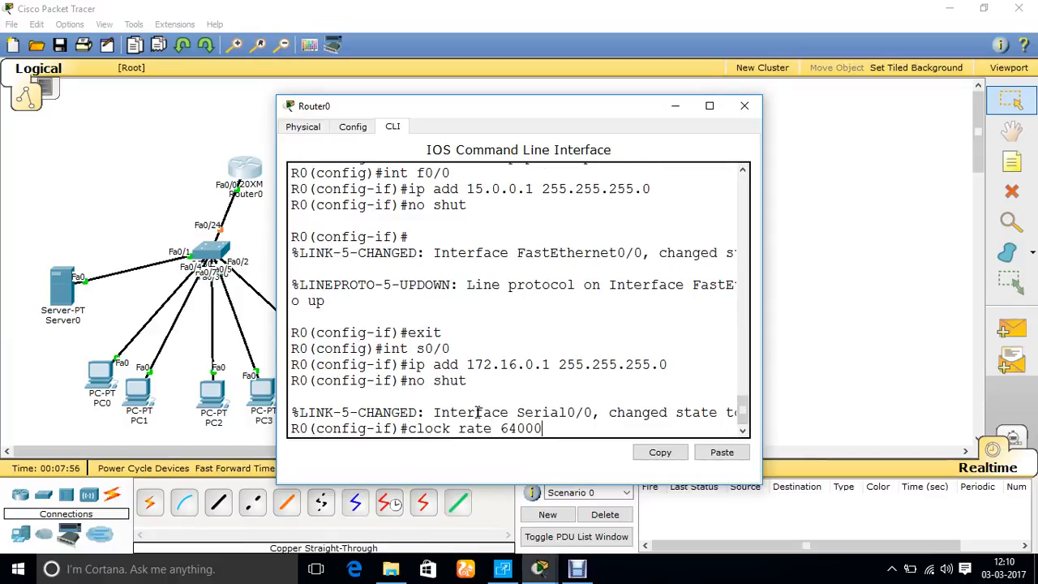
key("Return")
type("exit")
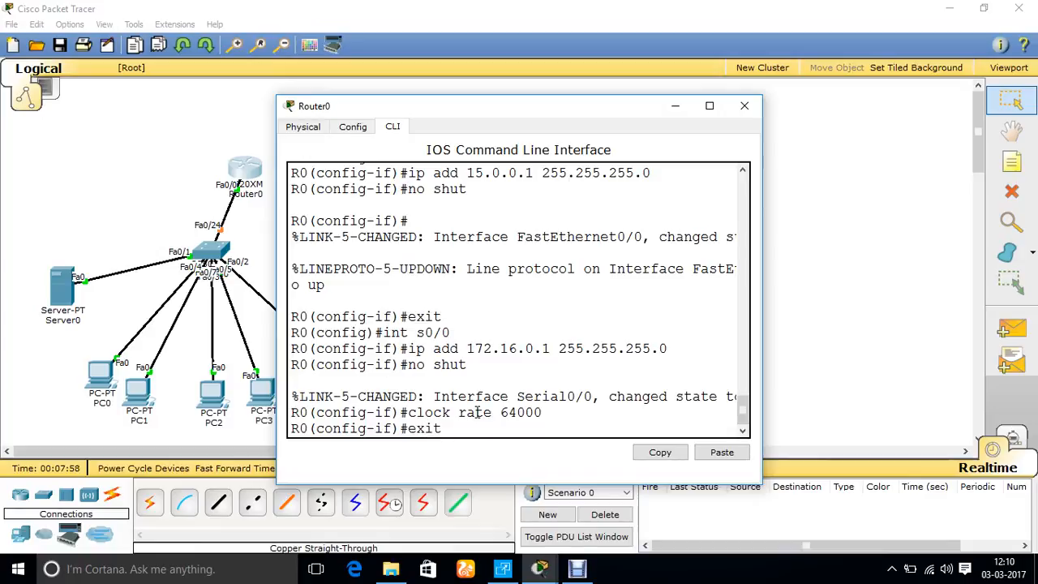
key("Return")
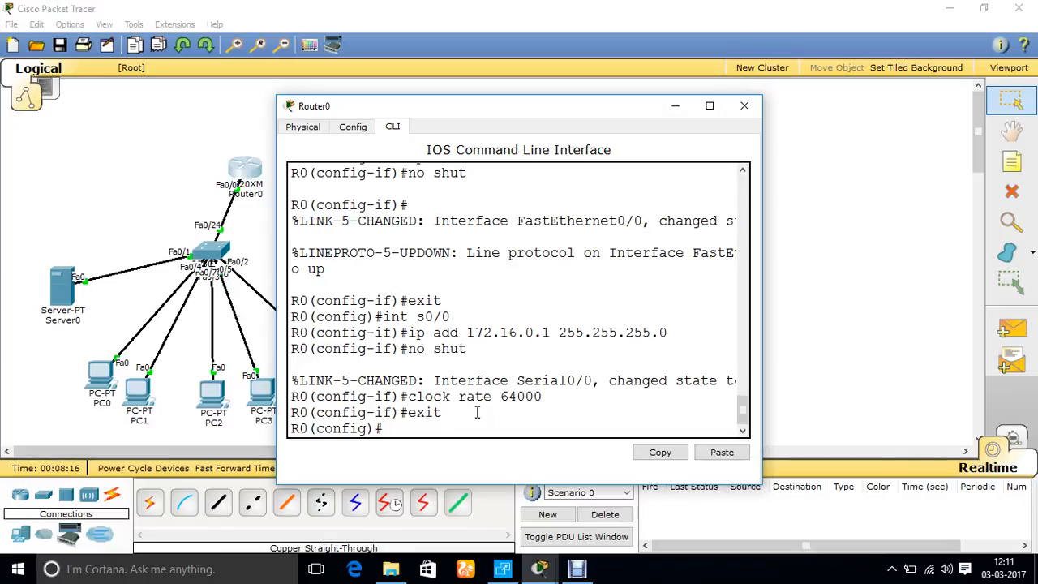
Create a DHCP pool named test on the router
type("ip dhcp pool")
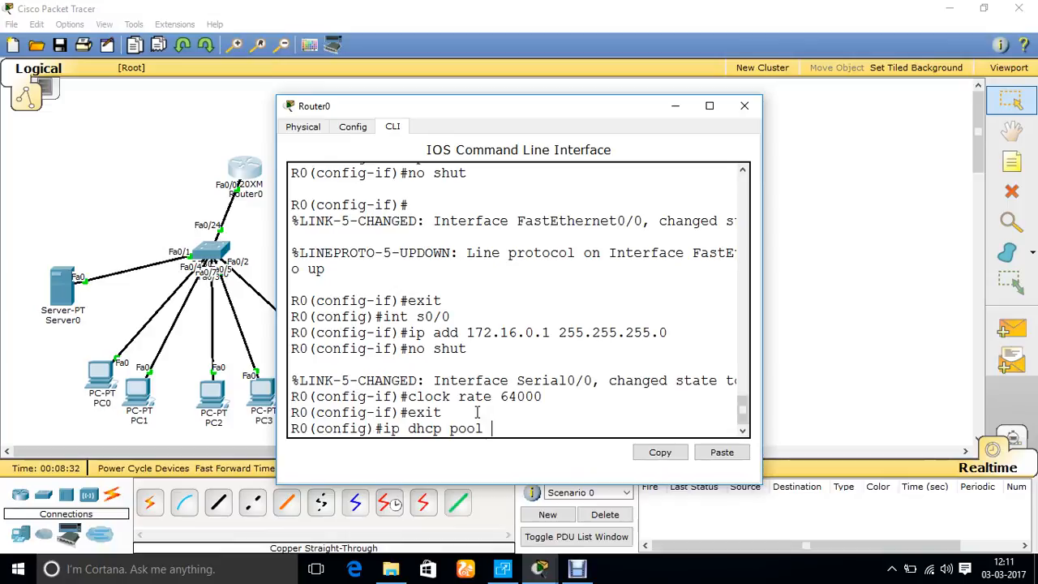
type("test")
key("Return")
type("line ")
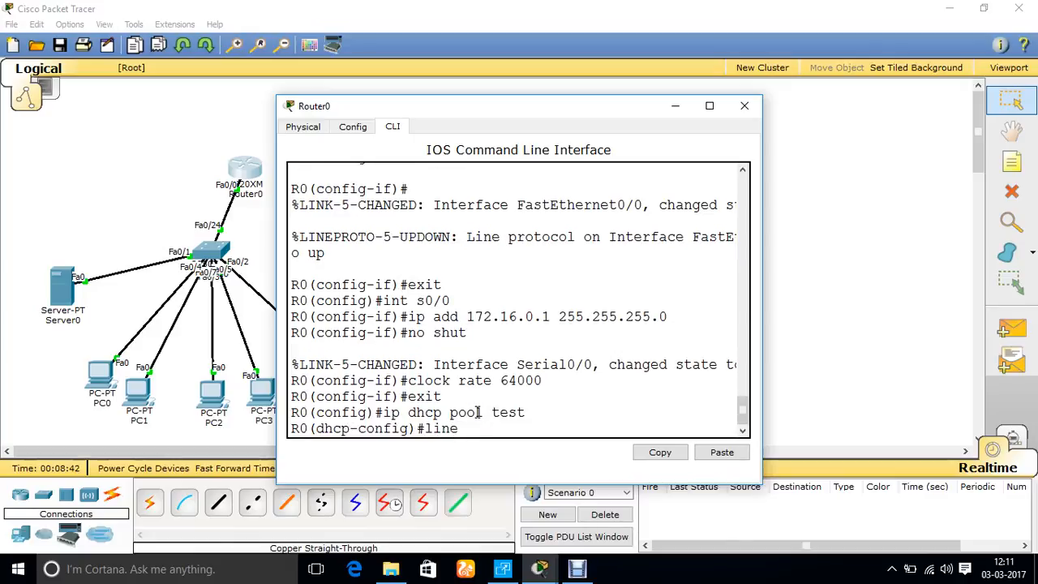
type("c")
key("BackSpace")
key("BackSpace")
key("BackSpace")
key("BackSpace")
key("BackSpace")
key("BackSpace")
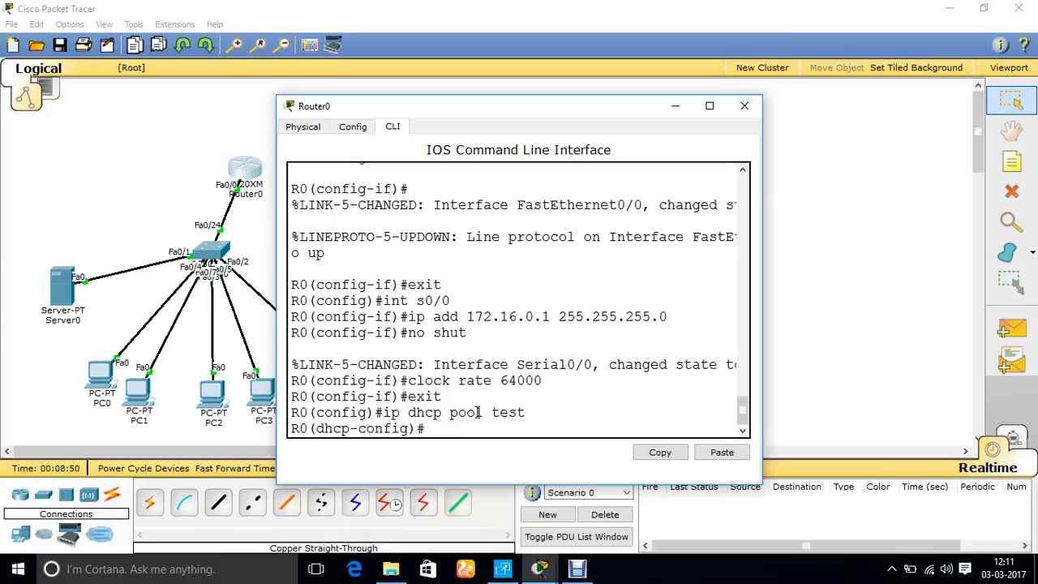
Set the DHCP pool's network to 15.0.0.0 with mask 255.255.255.0
type("net 15.0")
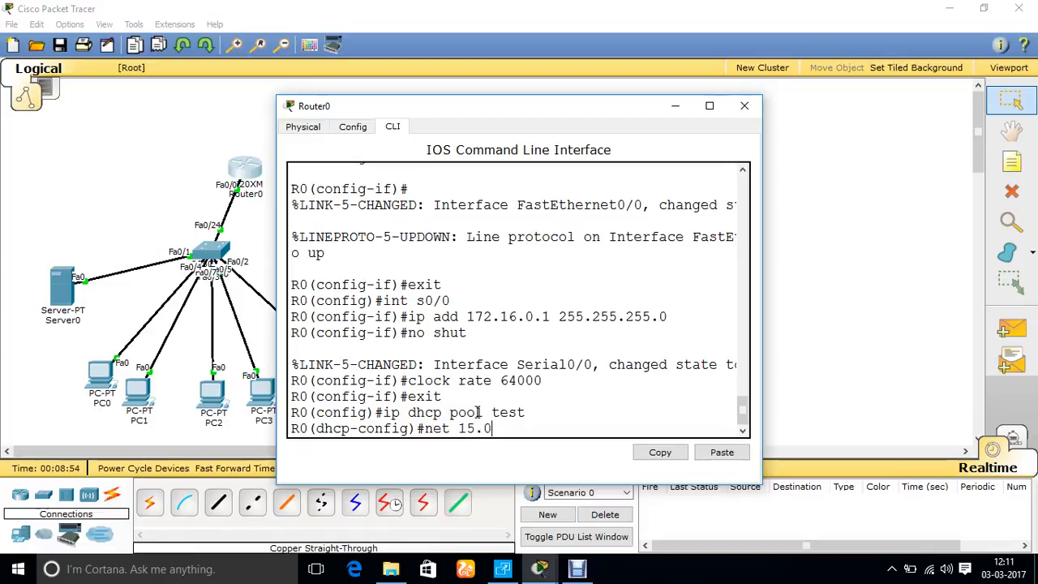
type(".0.0")
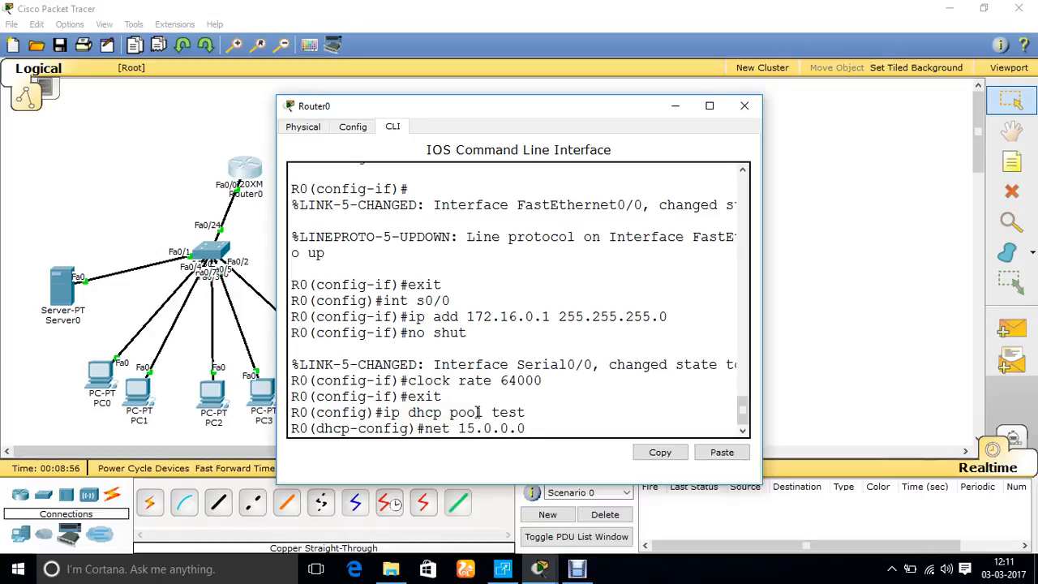
type(" 255.255.255.0")
key("Return")
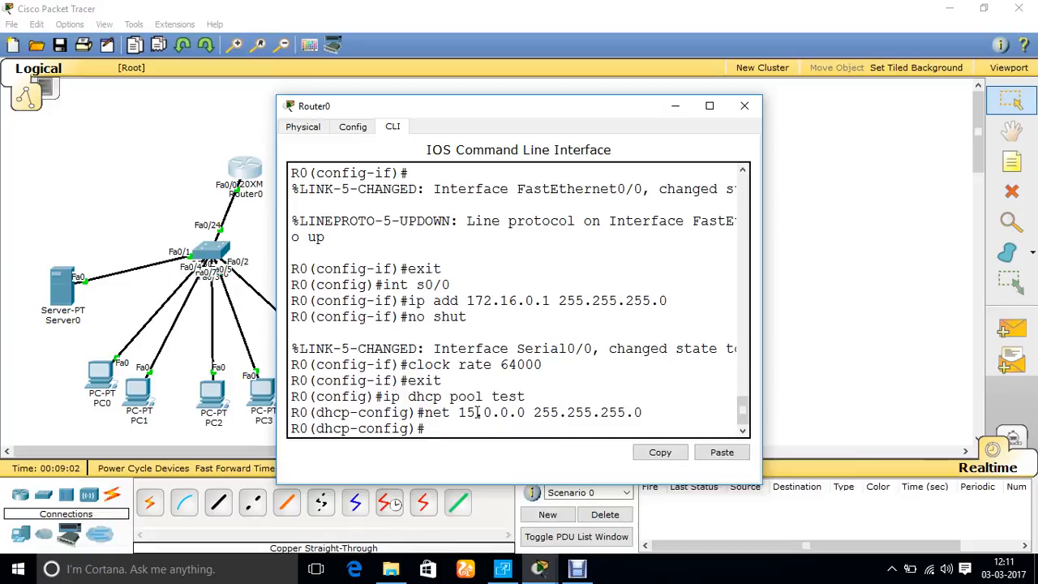
Set the DHCP pool's default router to 15.0.0.1
type("default")
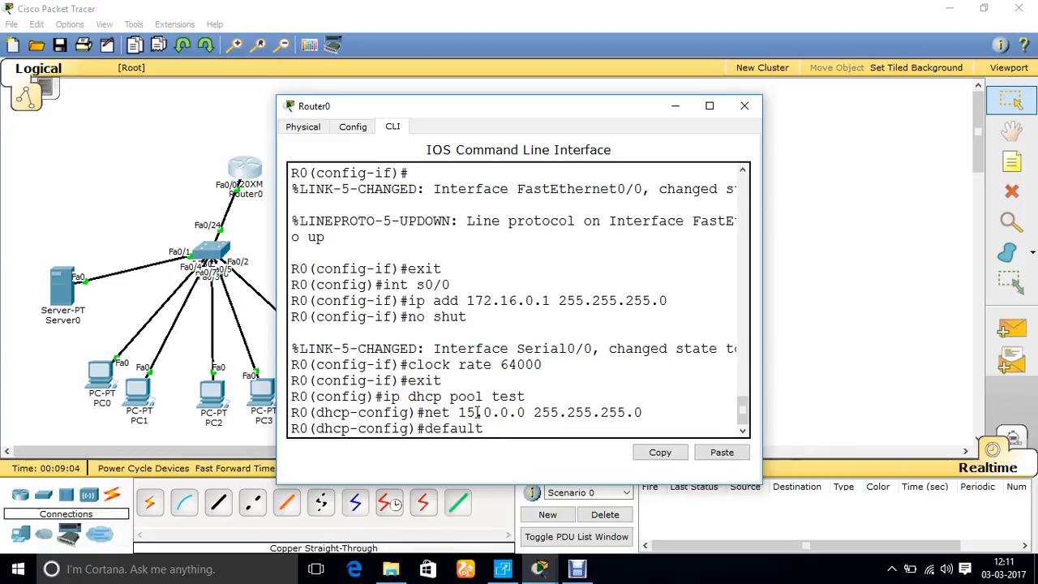
type("-router 15.0.0.1")
key("Return")
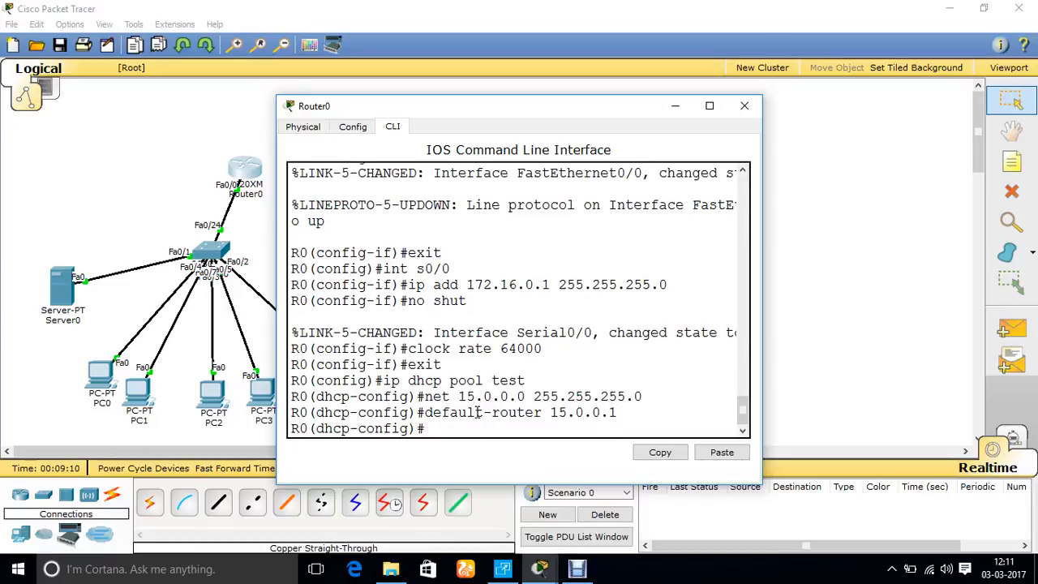
Set the DHCP pool's DNS server to 8.8.8.8
type("dns-server")
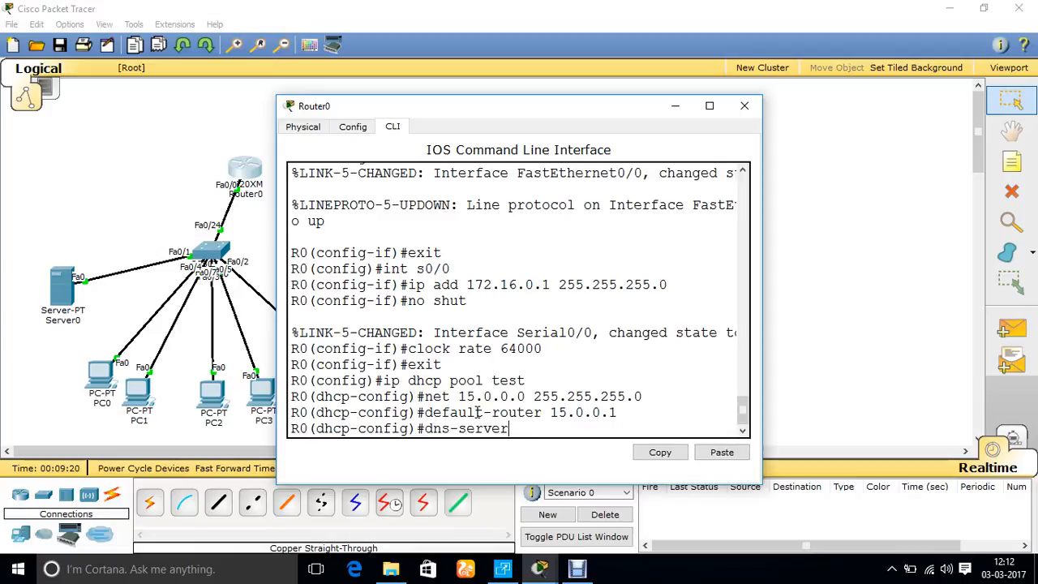
type("8.8.8.8")
key("Return")
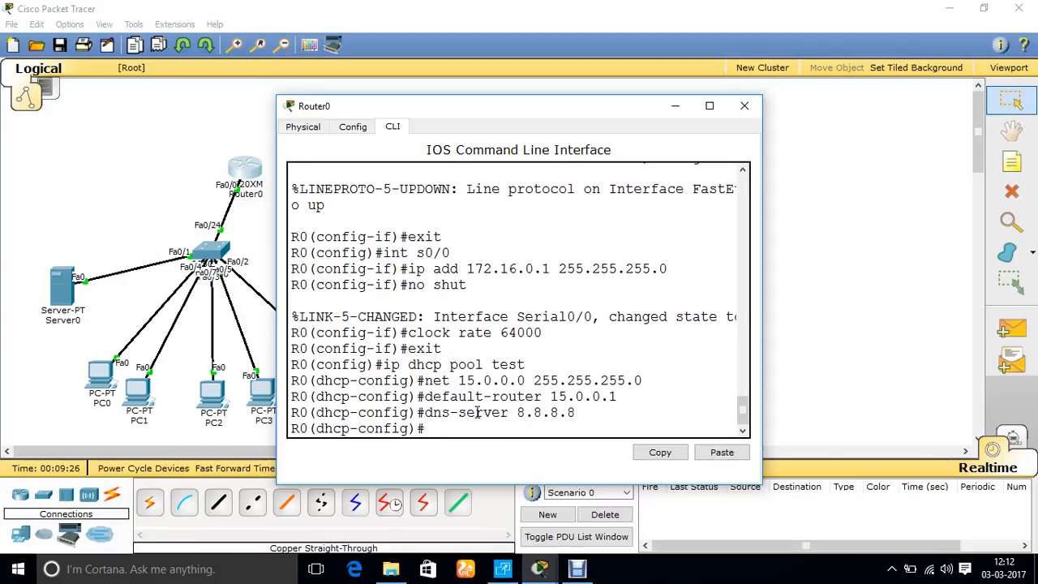
Try to set the DHCP pool's lease to 1, and leave configuration mode for the privileged prompt
type("lease 1")
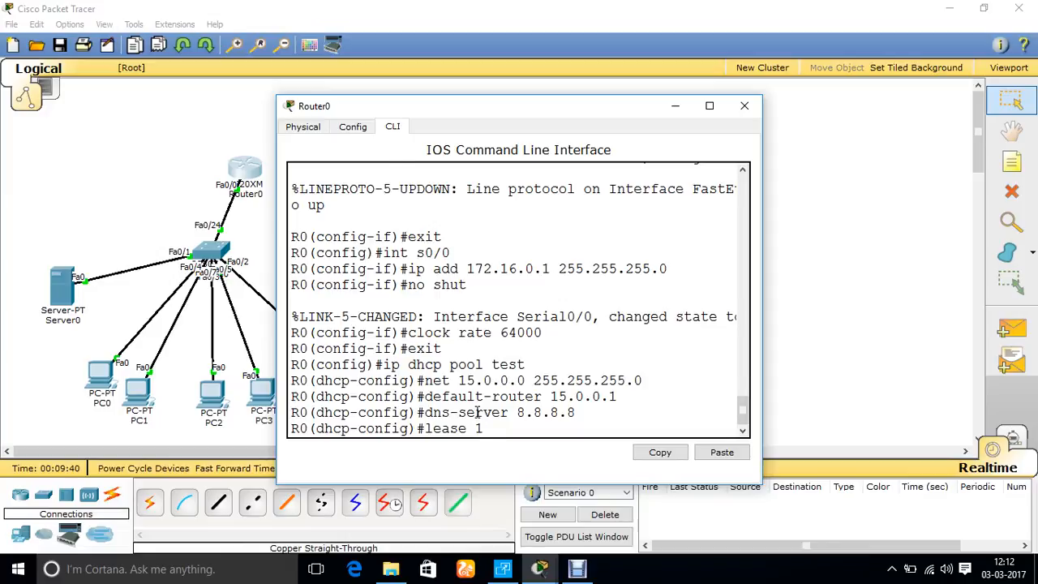
key("Return")
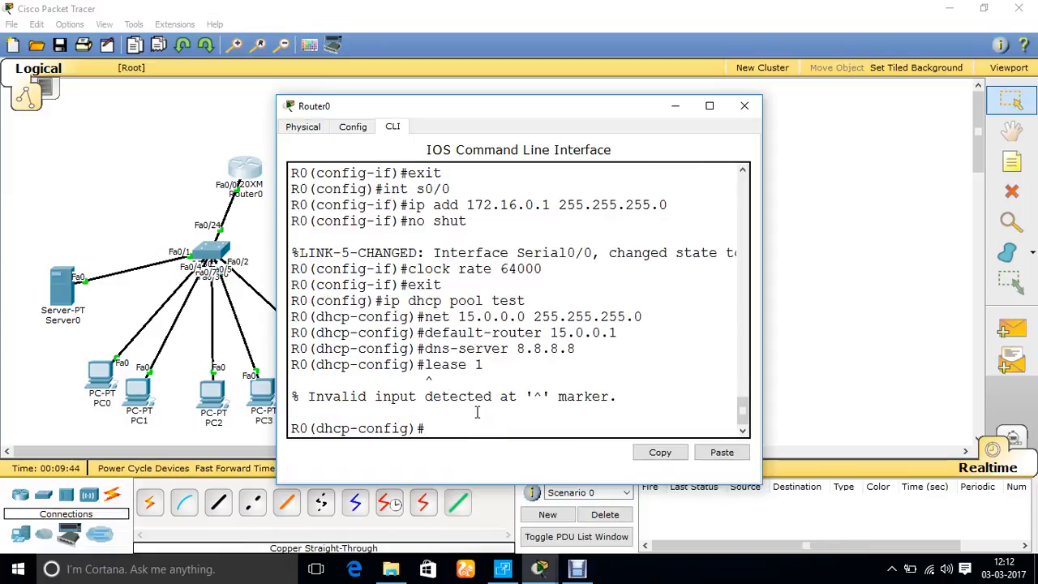
type("exit")
key("Return")
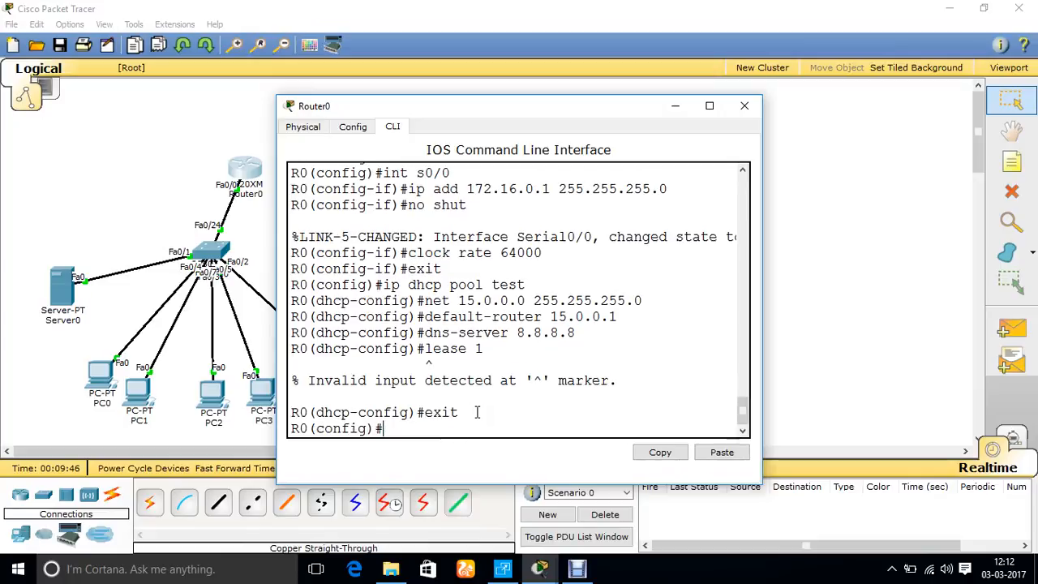
key("ctrl+z")
key("Return")
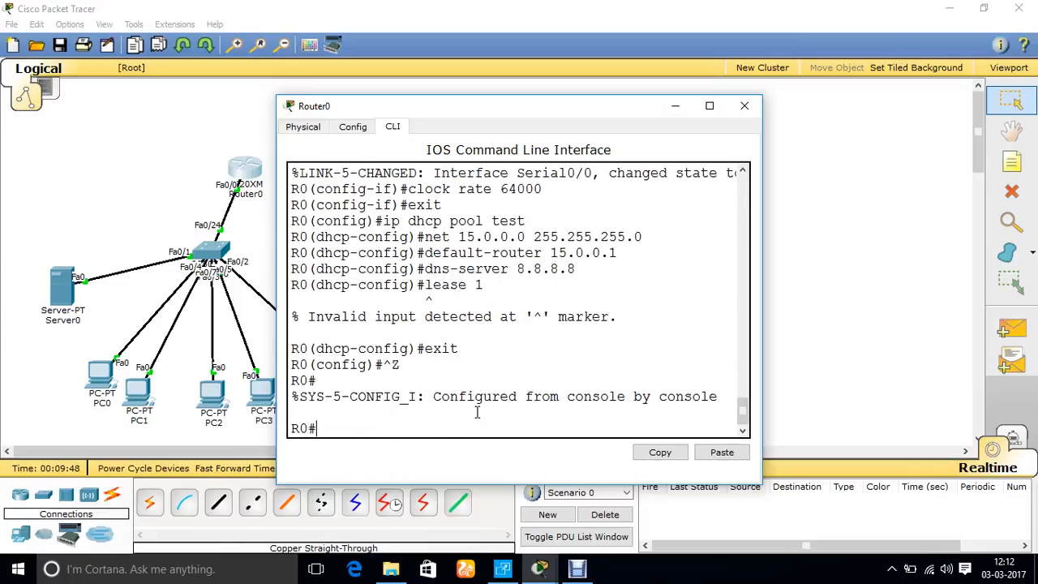
Display the router's DHCP bindings with sh ip dhcp binding
type("sh ip dhcp bin")
key("Tab")
key("Return")
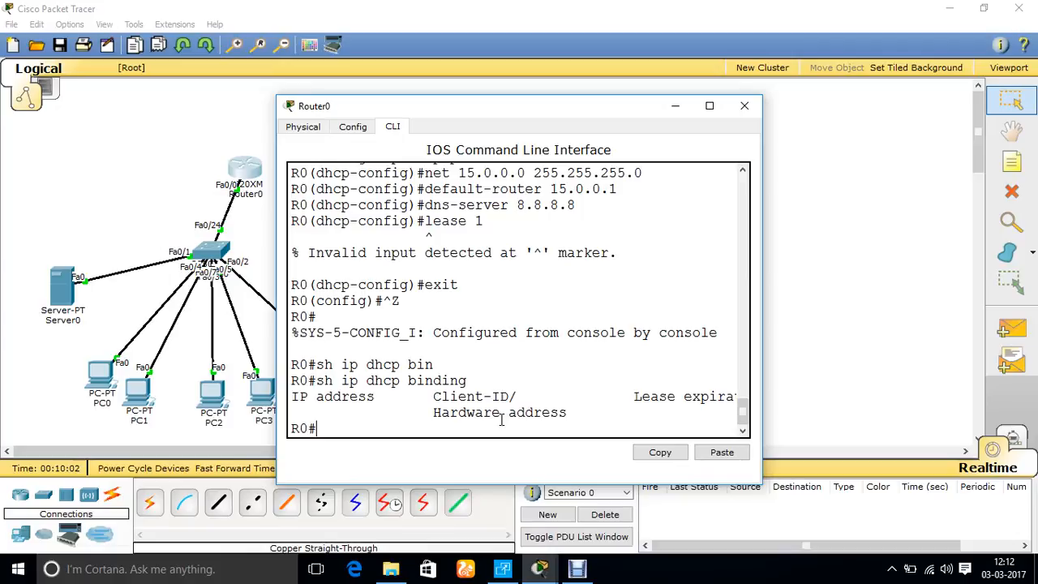
Set Server0 to obtain its IPv4 configuration through DHCP
left_click(65, 292)
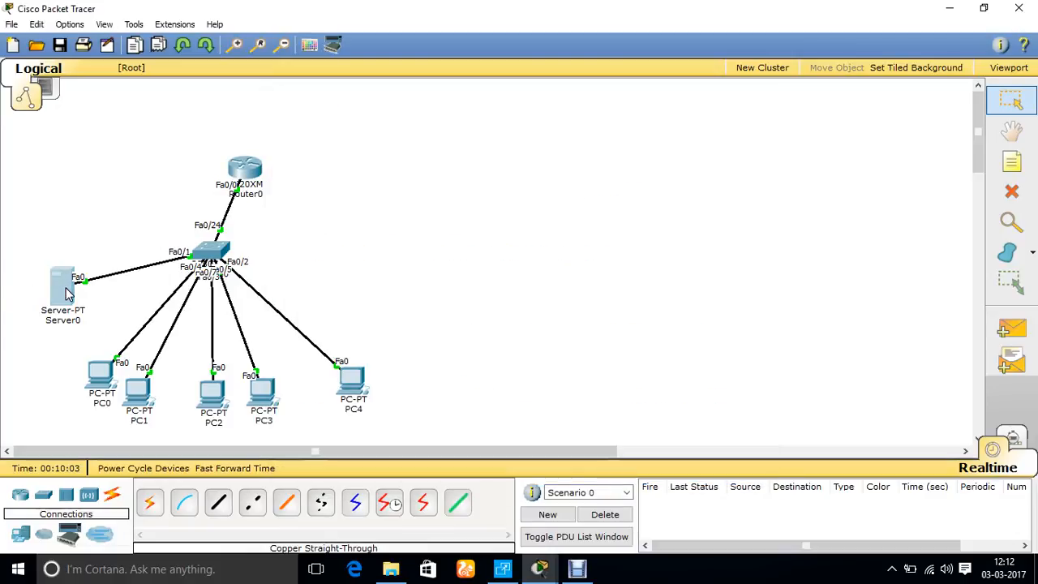
left_click(404, 128)
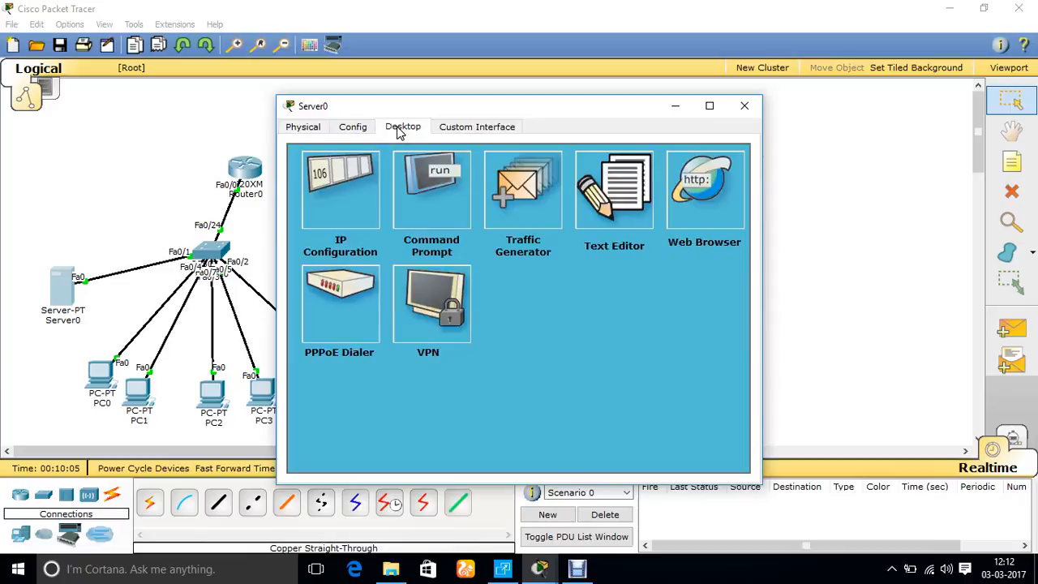
left_click(348, 182)
left_click(318, 237)
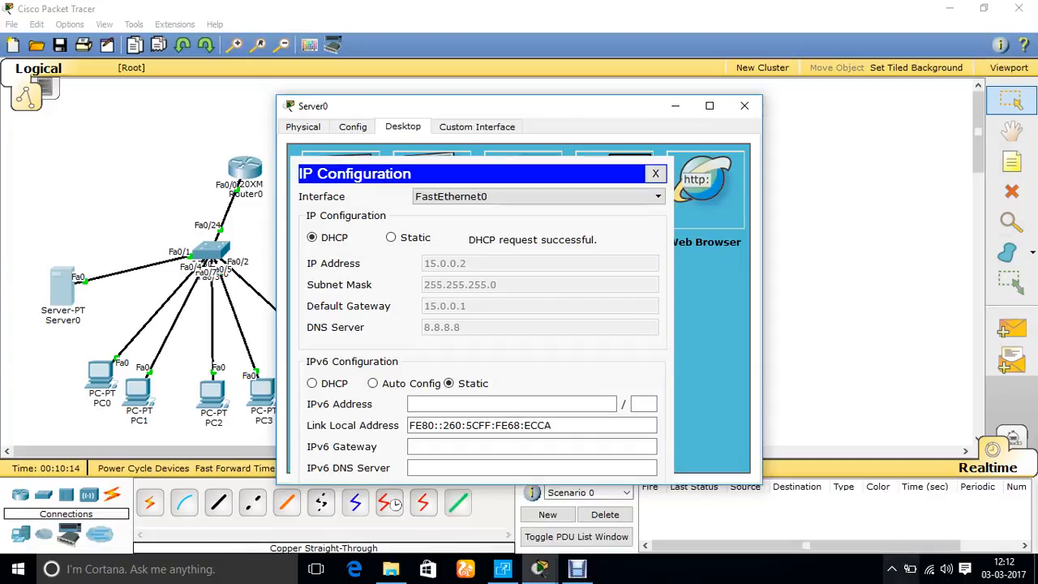
Examine the IPv4 properties of the Windows Ethernet adapter in Network and Sharing Center, and close everything without changes
right_click(931, 569)
left_click(933, 563)
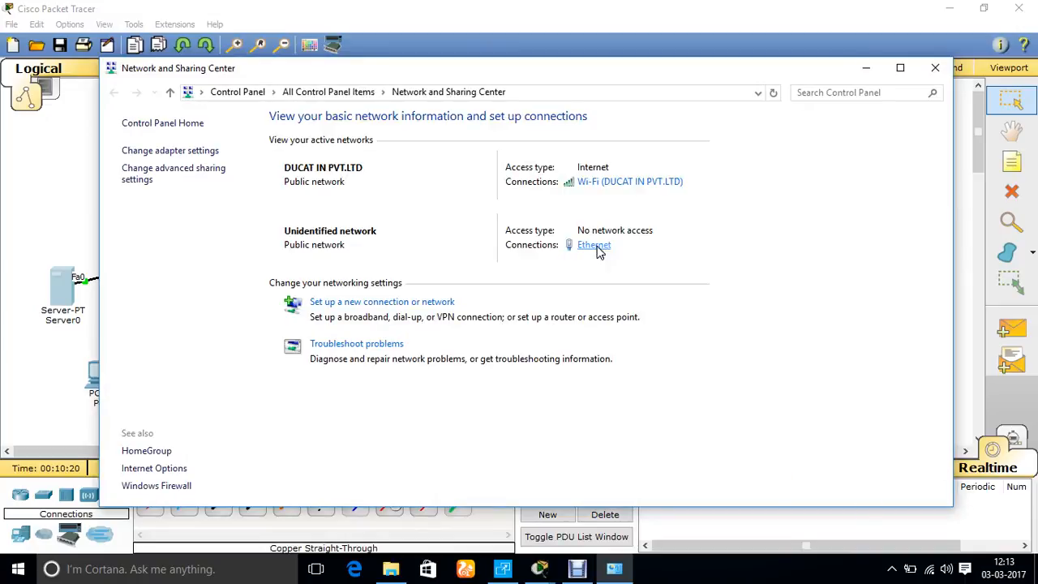
left_click(599, 245)
left_click(432, 411)
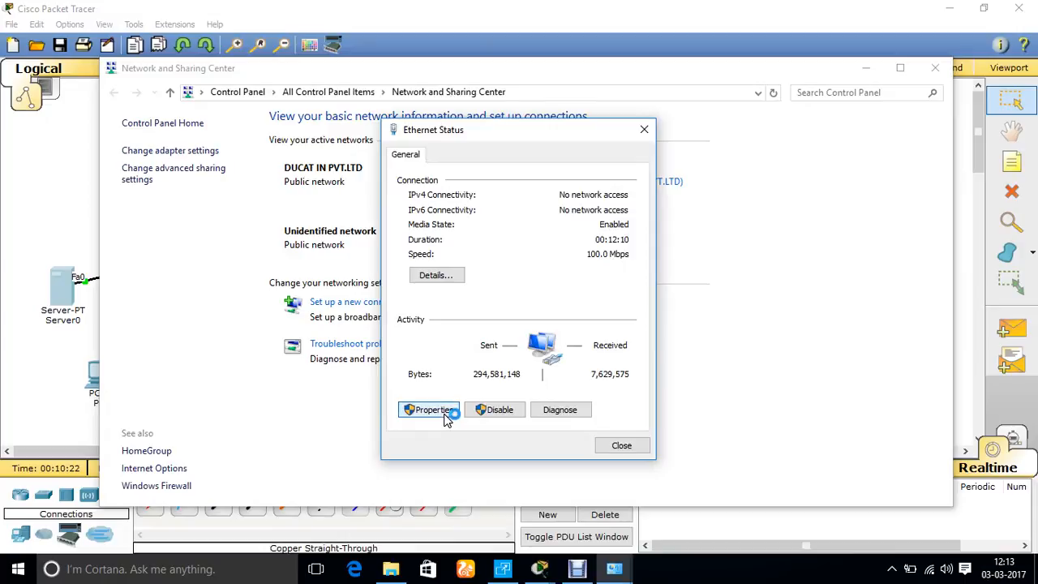
double_click(519, 316)
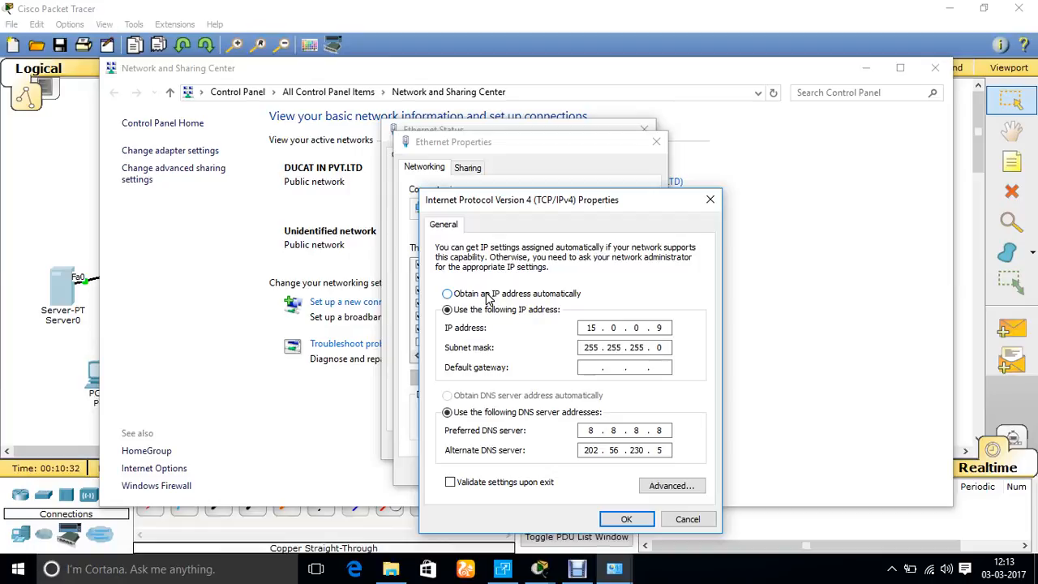
left_click(688, 520)
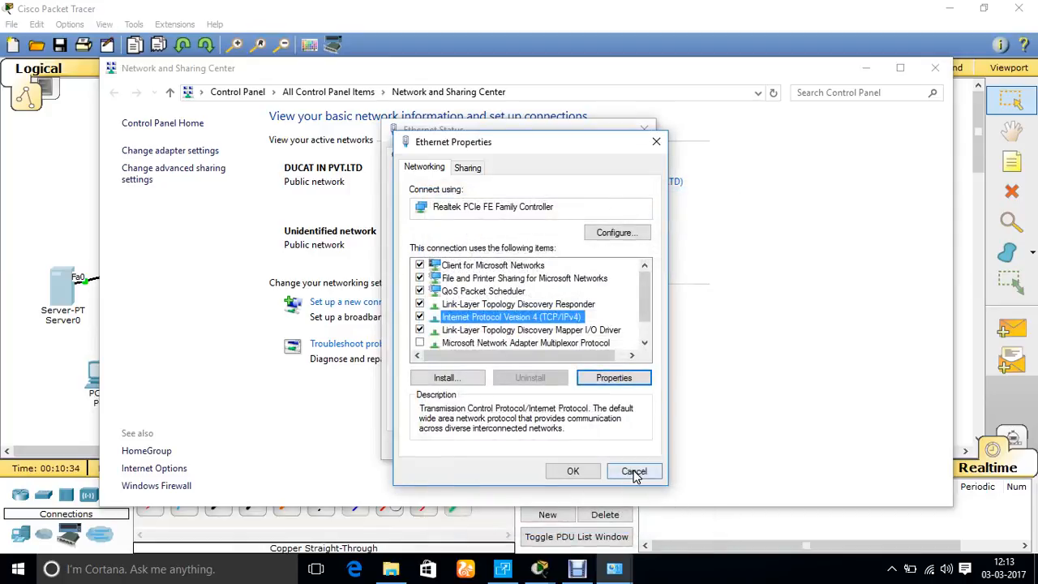
left_click(631, 533)
left_click(621, 445)
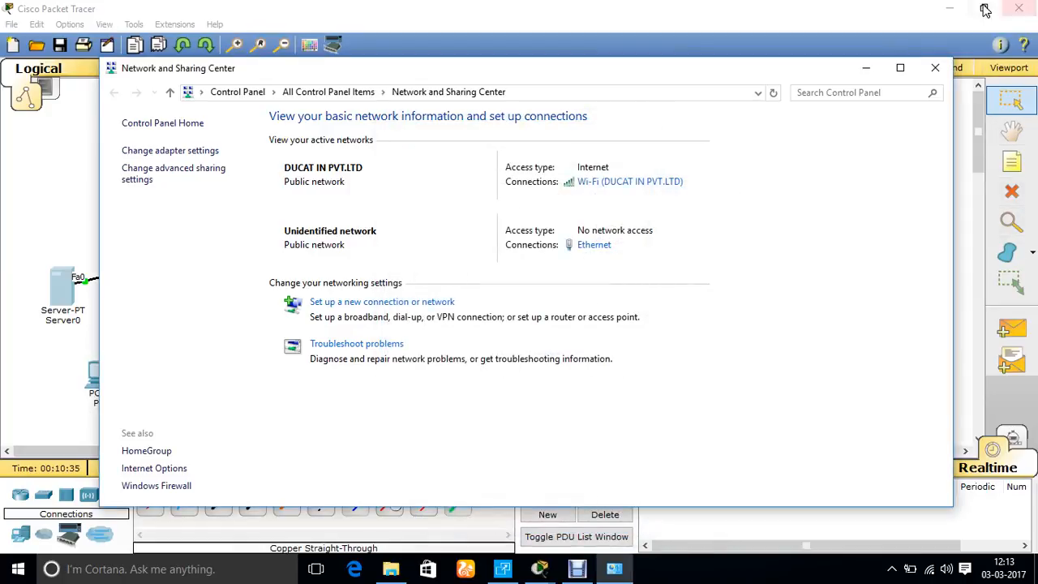
left_click(935, 68)
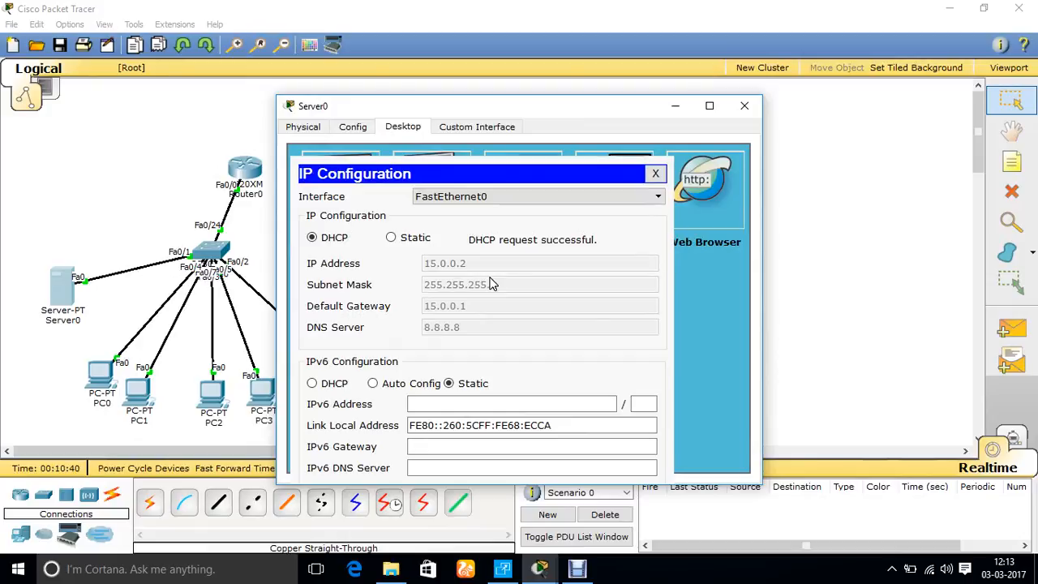
Close Server0's configuration and set PC0 to obtain its IPv4 configuration through DHCP
left_click(656, 173)
left_click(743, 106)
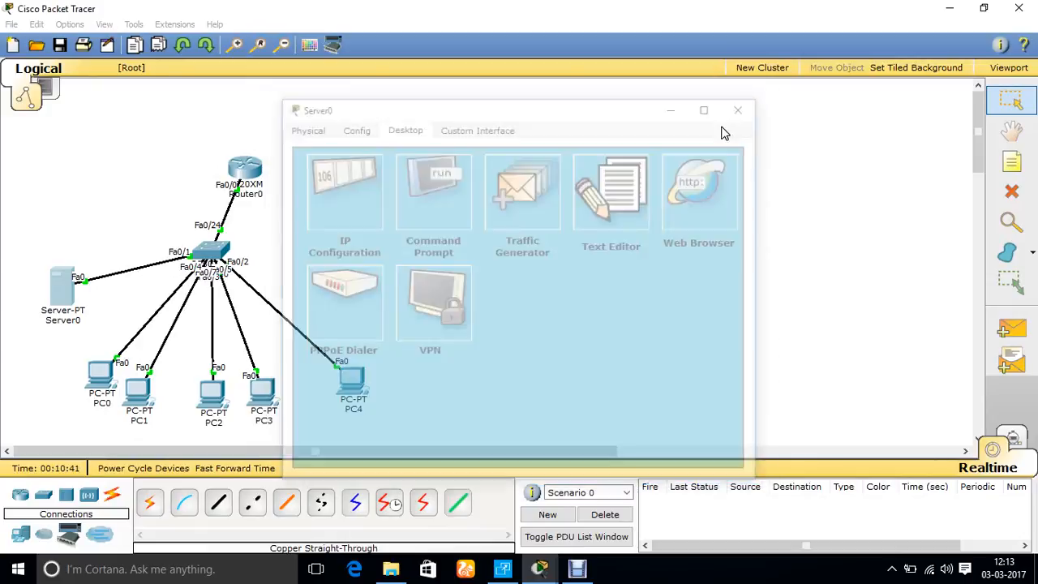
left_click(100, 375)
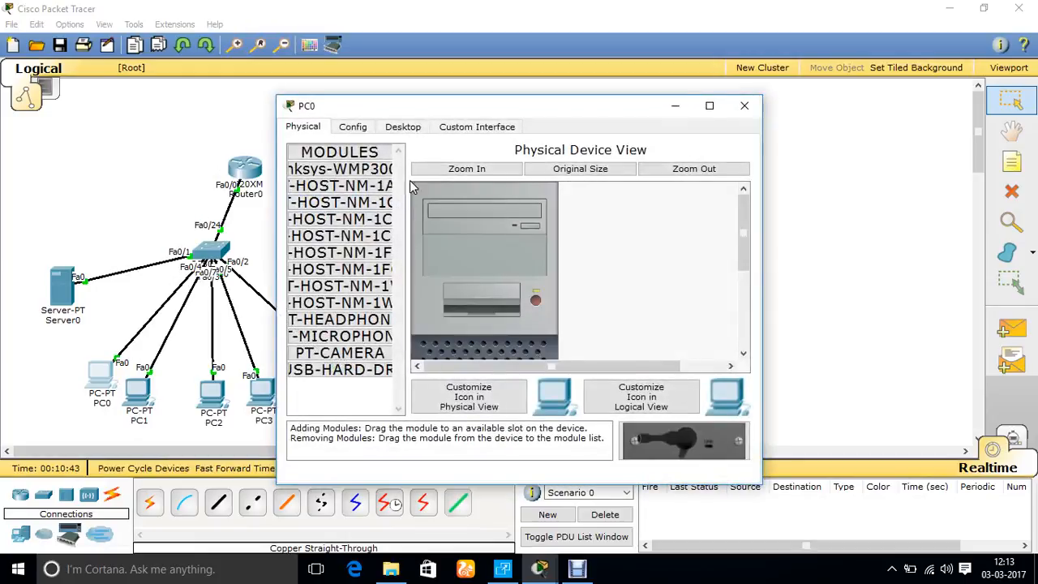
left_click(403, 126)
left_click(331, 178)
left_click(298, 193)
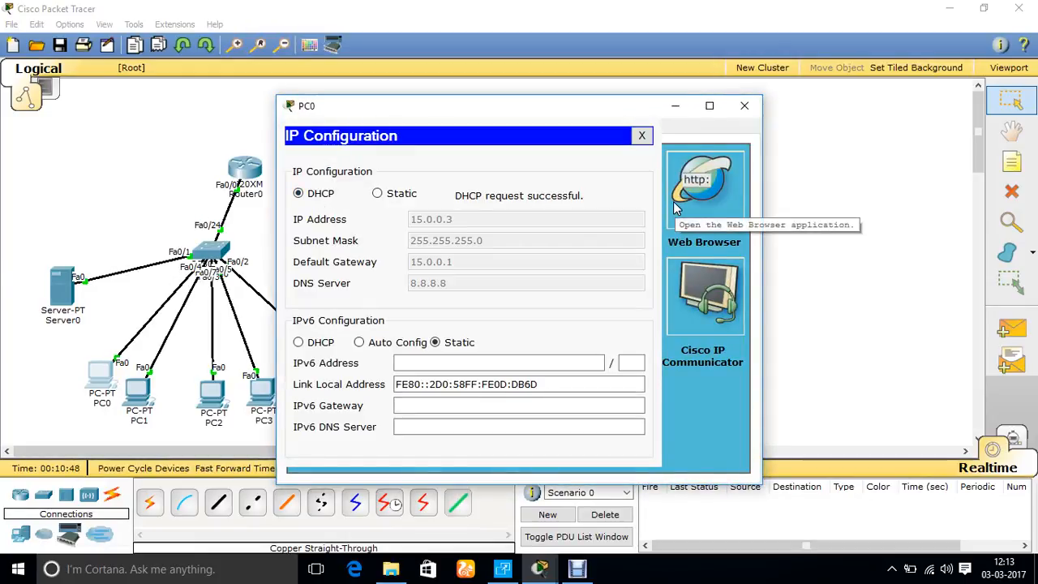
left_click(744, 105)
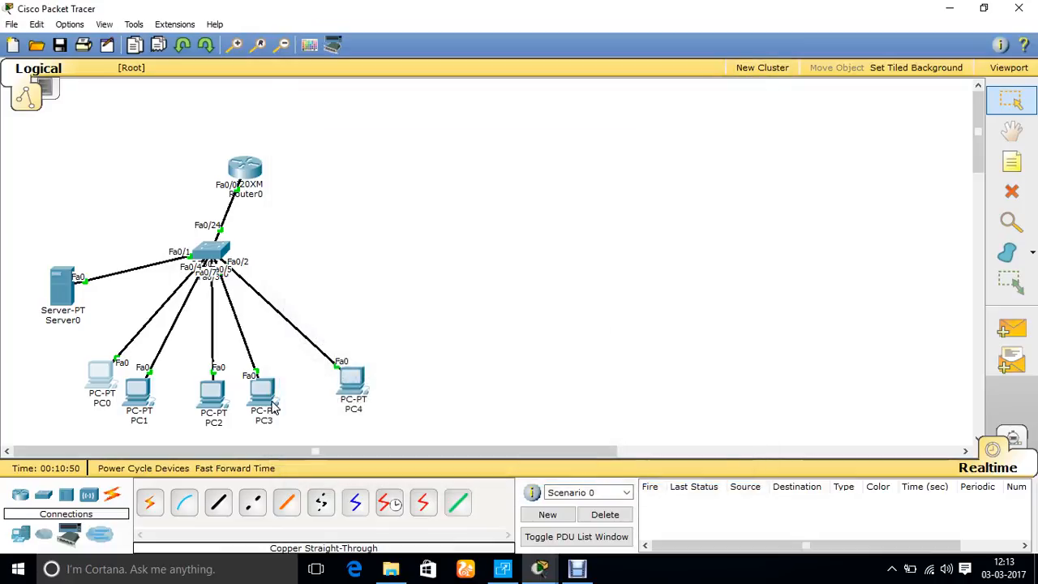
Set PC1 to obtain its IPv4 configuration through DHCP and close its window
left_click(138, 391)
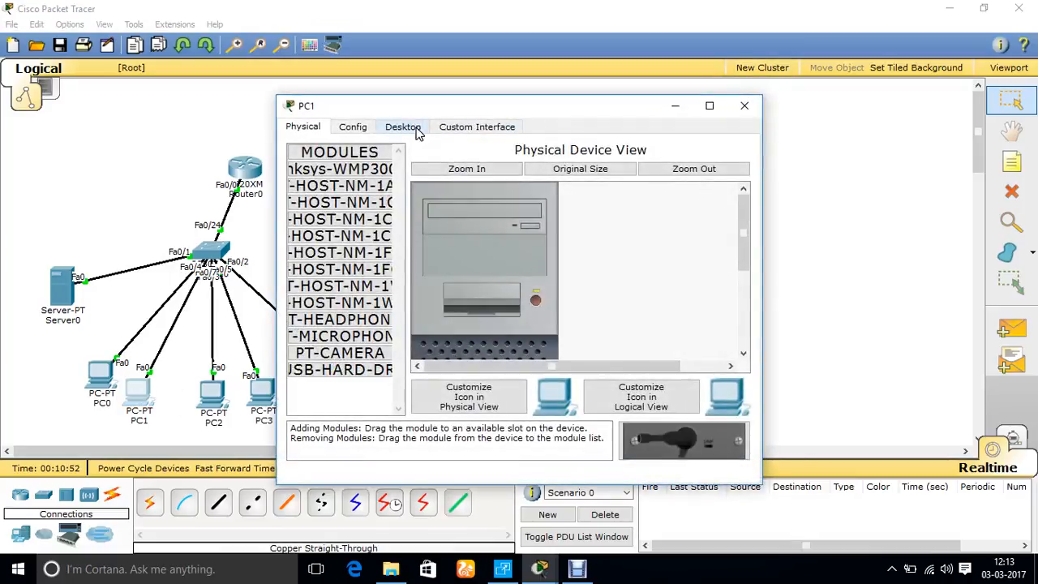
left_click(403, 127)
left_click(348, 188)
left_click(323, 194)
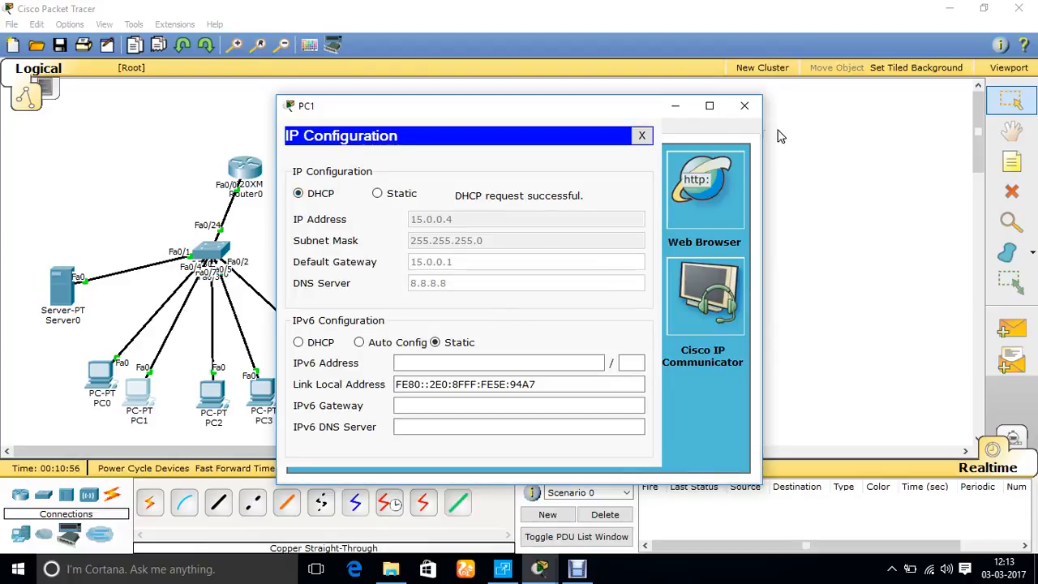
left_click(641, 136)
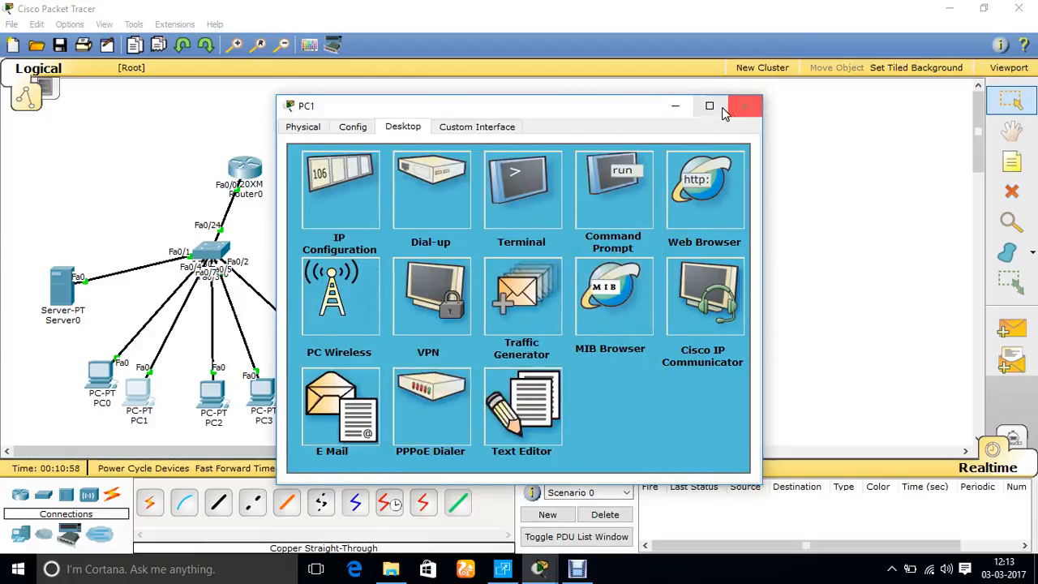
left_click(745, 106)
Run sh ip dhcp binding again on Router0 to check which addresses are leased
left_click(245, 171)
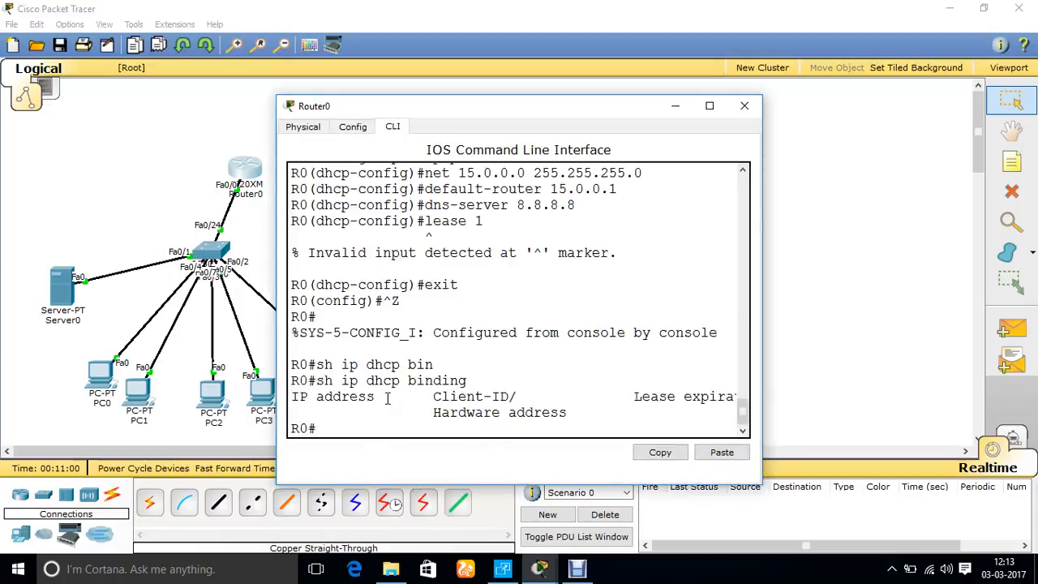
key("Up")
key("Return")
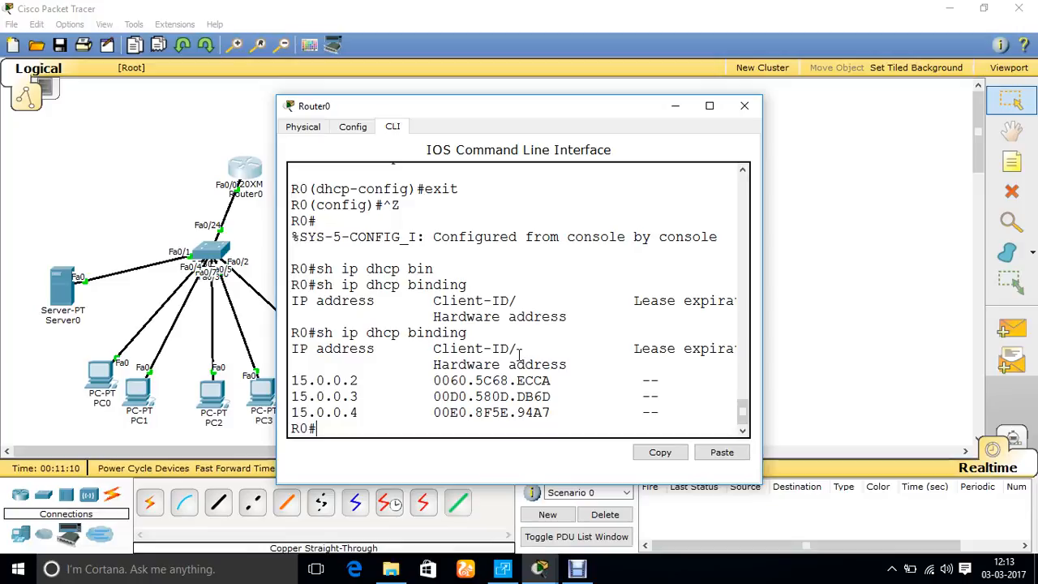
Save Router0's configuration with the write command
left_click(302, 128)
left_click(396, 128)
type("write")
key("Return")
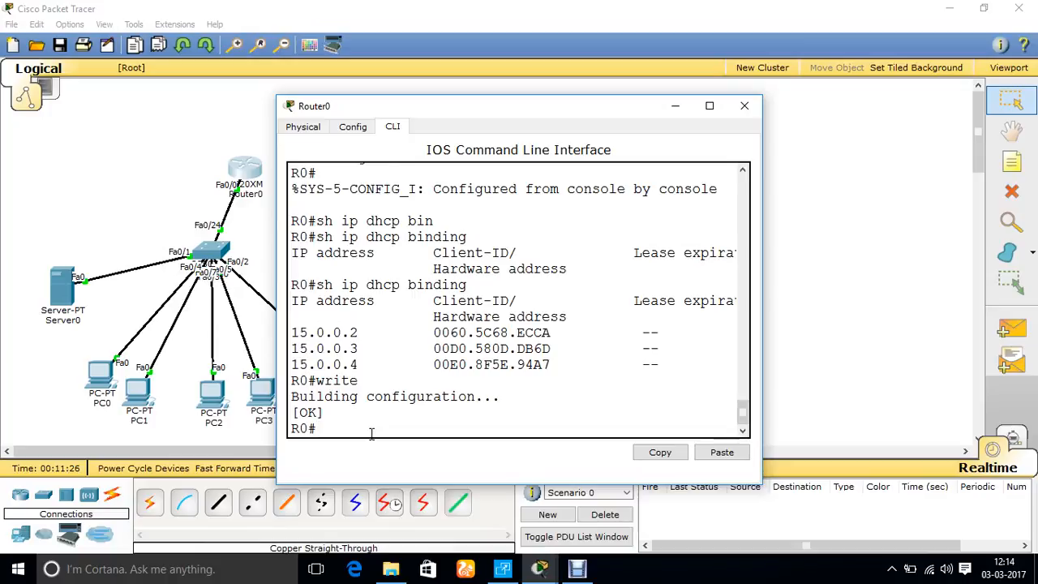
Restart Router0 with the reload command and confirm the restart
type("reload")
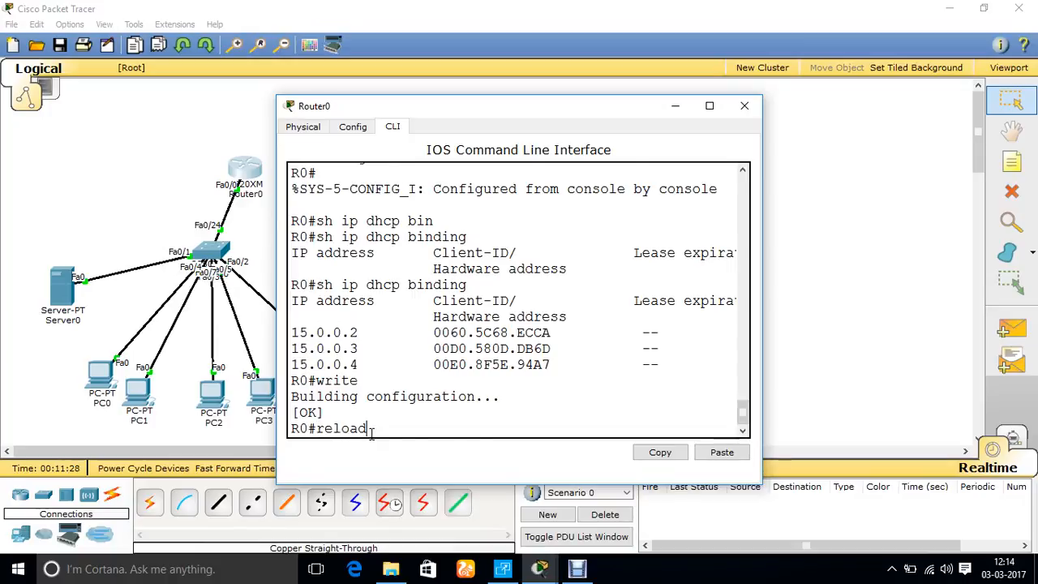
key("Return")
key("Return")
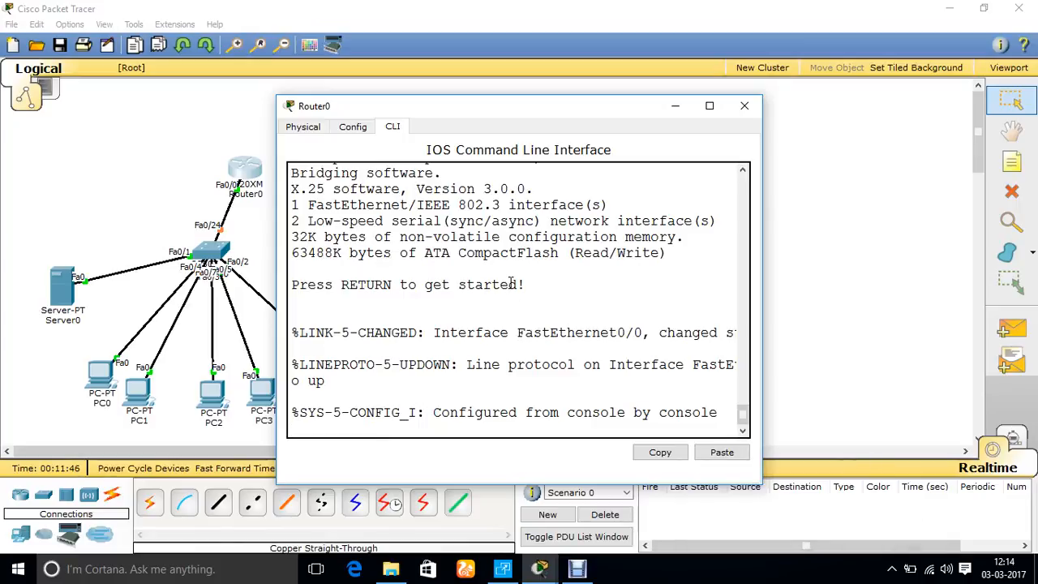
Start Router0's console session and log in with the configured username and the account password
key("Return")
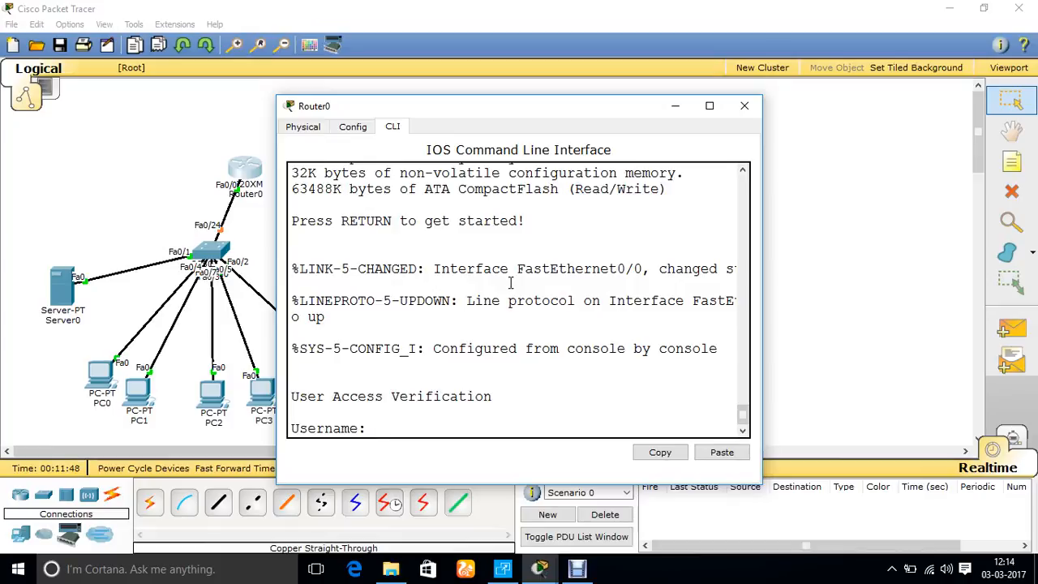
type("kuldee")
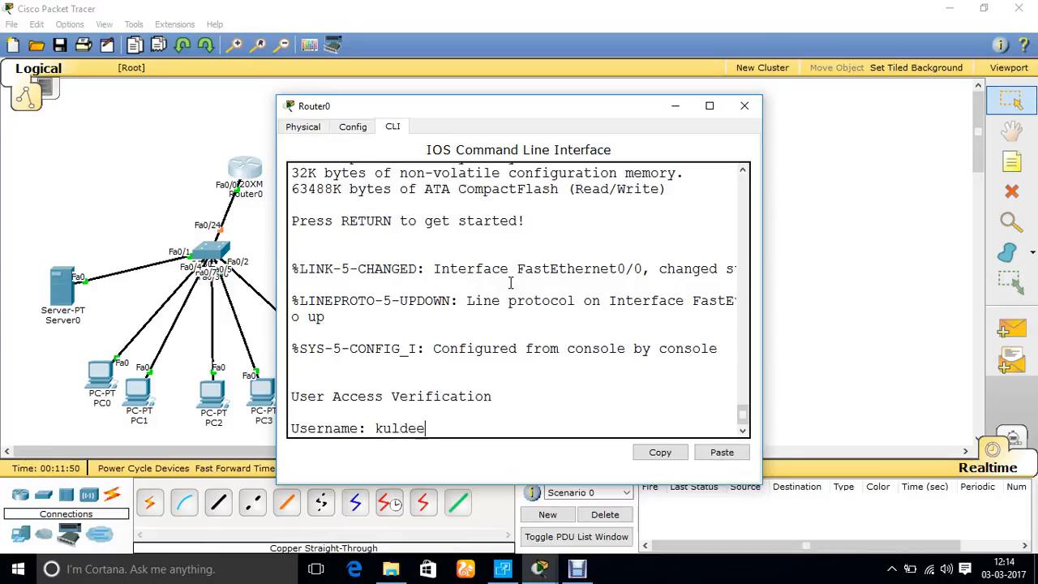
type("p")
key("Return")
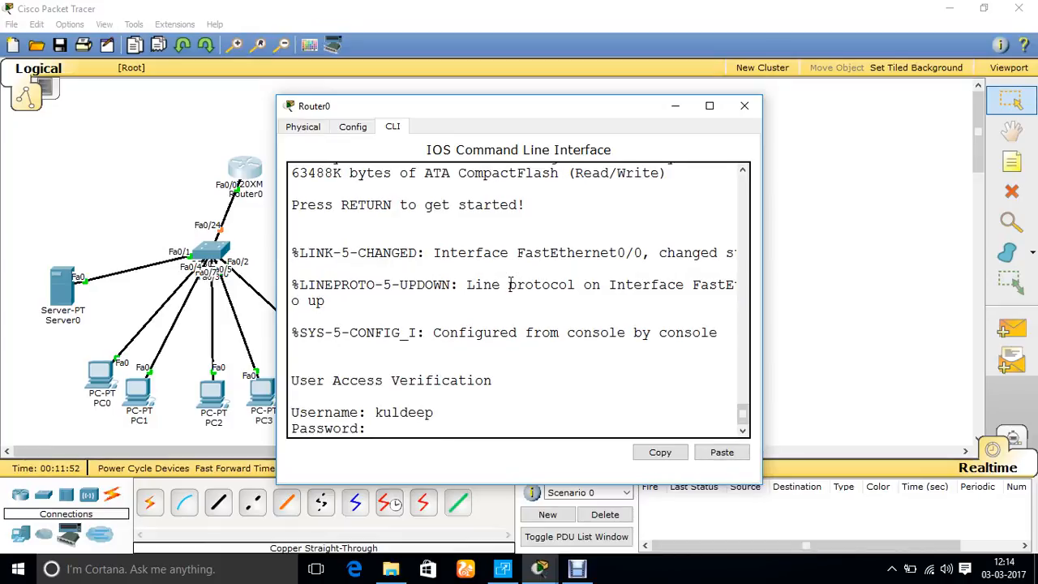
key("Return")
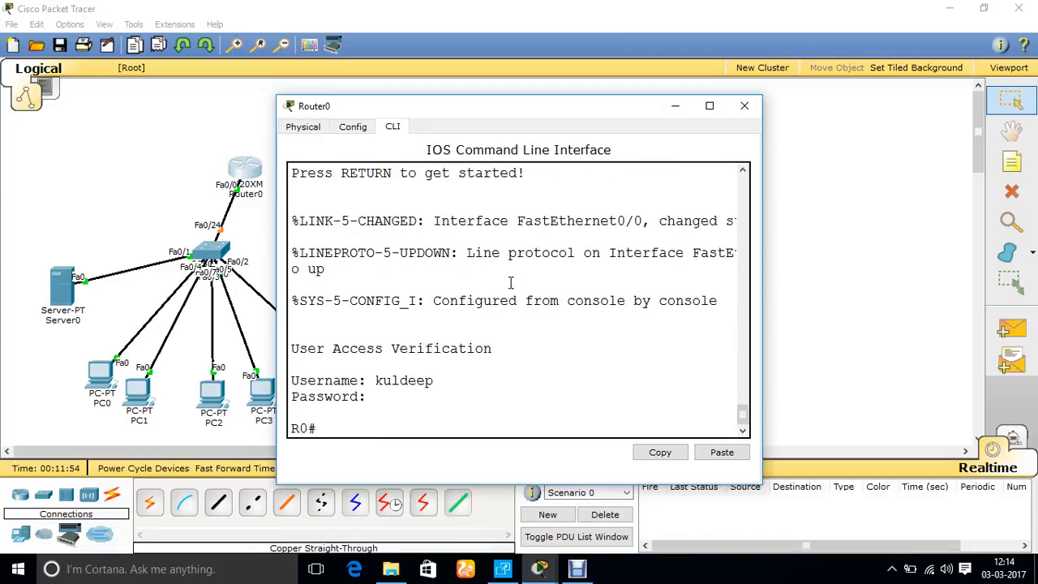
Run sh run on Router0 and page through the running configuration to its end
type("sh run")
key("Return")
key("Return")
key("Return")
key("Return")
key("Return")
key("Return")
key("Return")
key("Return")
key("Return")
key("Return")
key("Return")
key("Return")
key("Return")
key("Return")
key("Return")
key("Return")
key("Return")
key("Return")
key("Return")
key("Return")
key("Return")
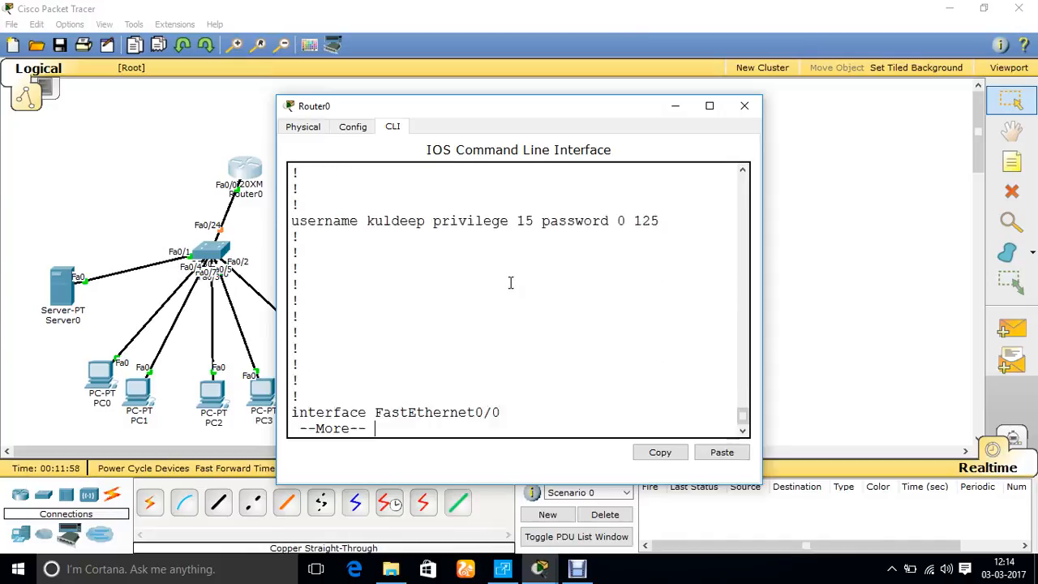
key("Return")
key("Return")
key("Return")
key("Return")
key("Return")
key("Return")
key("Return")
key("Return")
key("Return")
key("Return")
key("Return")
key("Return")
key("Return")
key("Return")
key("Return")
key("Return")
key("Return")
key("Return")
key("Return")
key("Return")
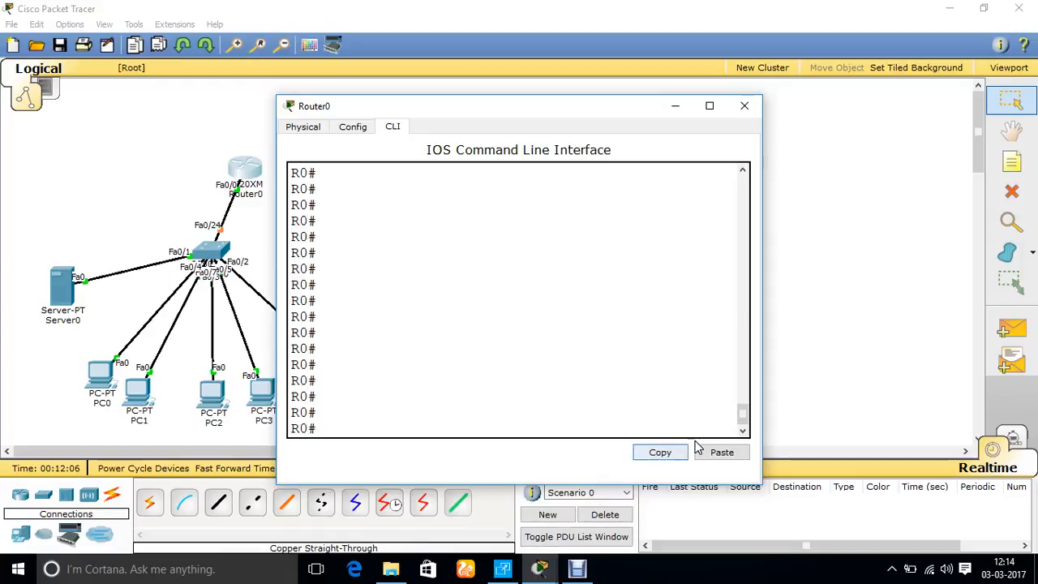
left_click(578, 572)
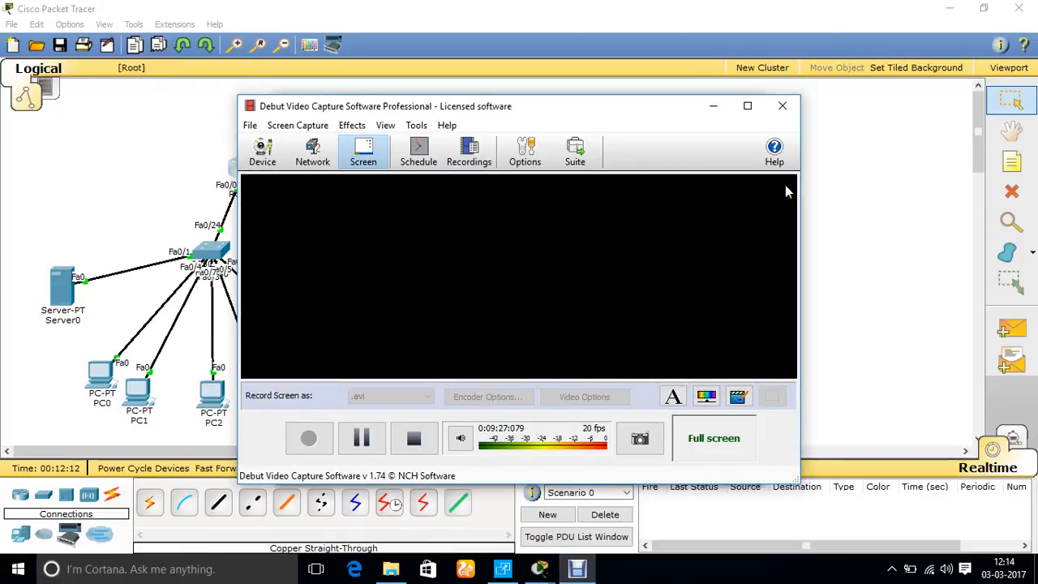
left_click(713, 105)
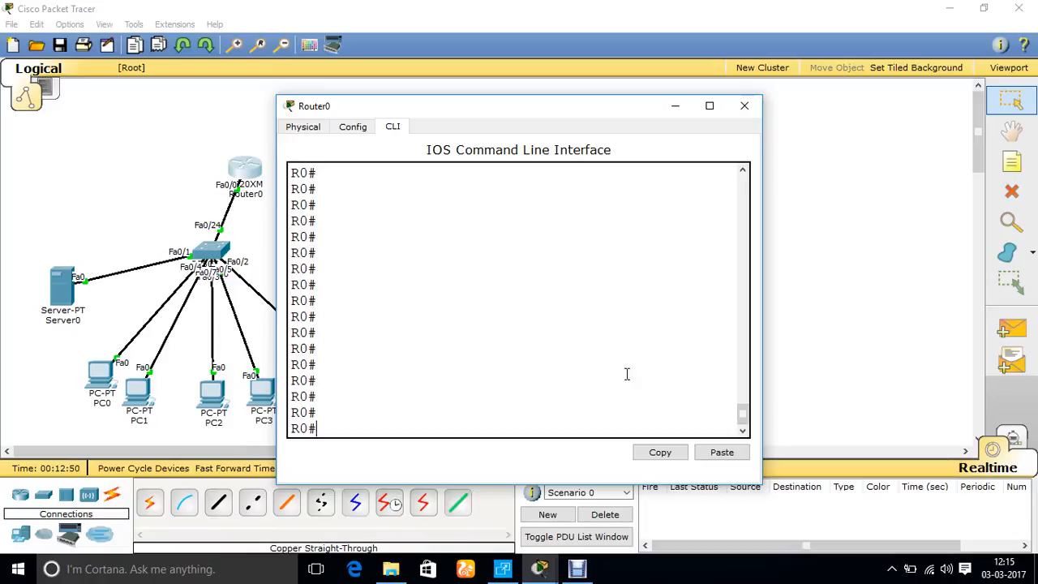
left_click(577, 570)
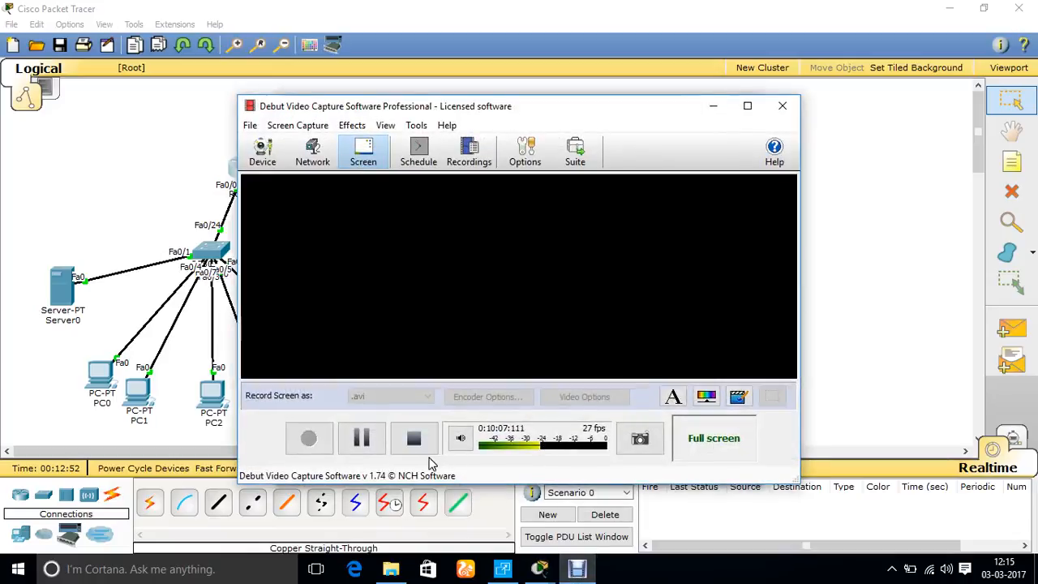